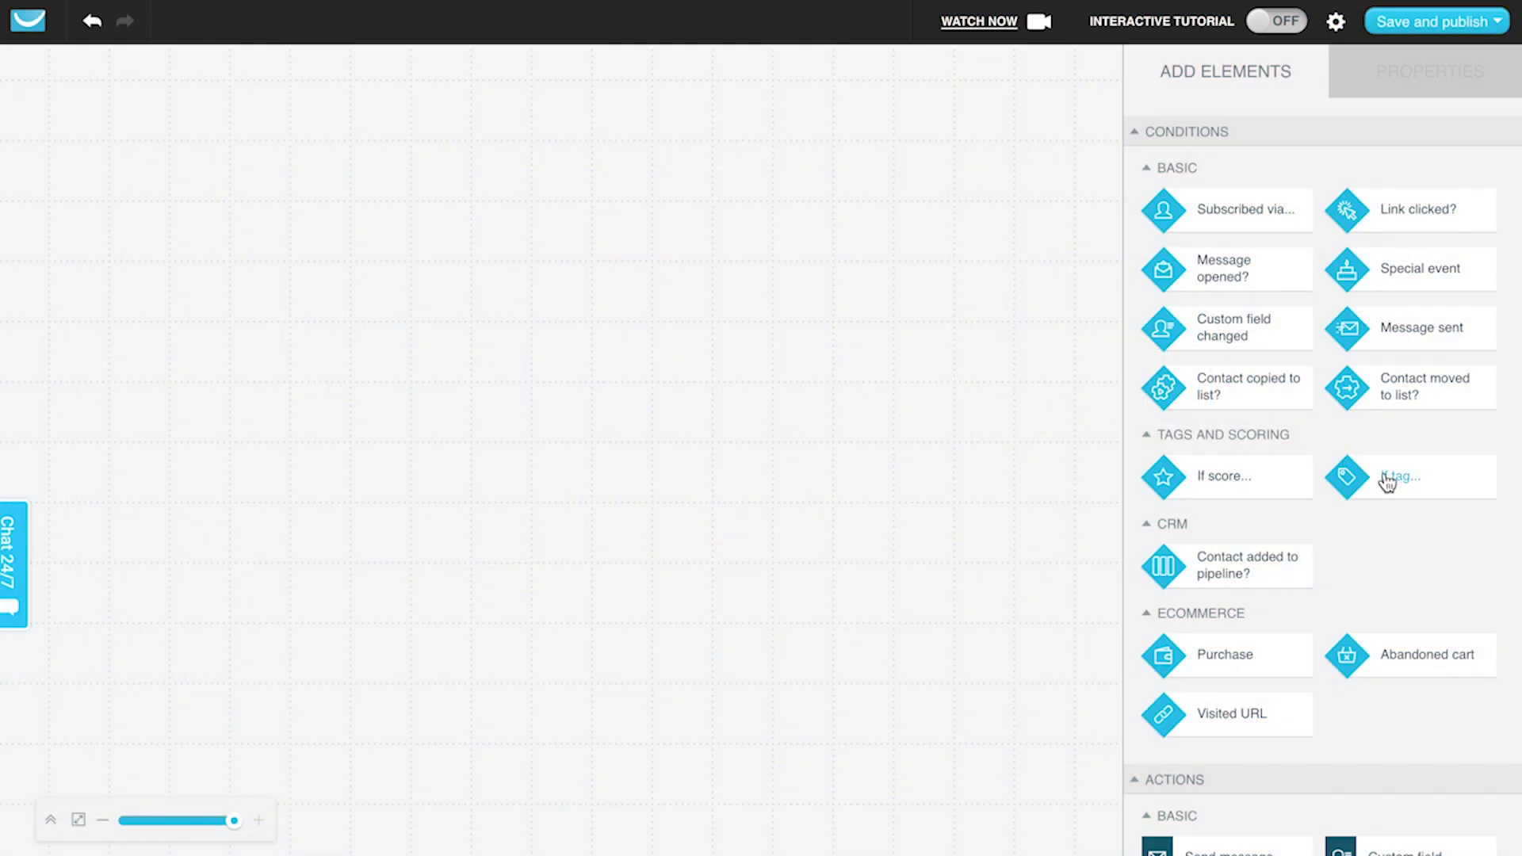
Drop an If tag condition onto the workflow canvas and open its settings.
drag(1386, 482, 621, 154)
click(597, 206)
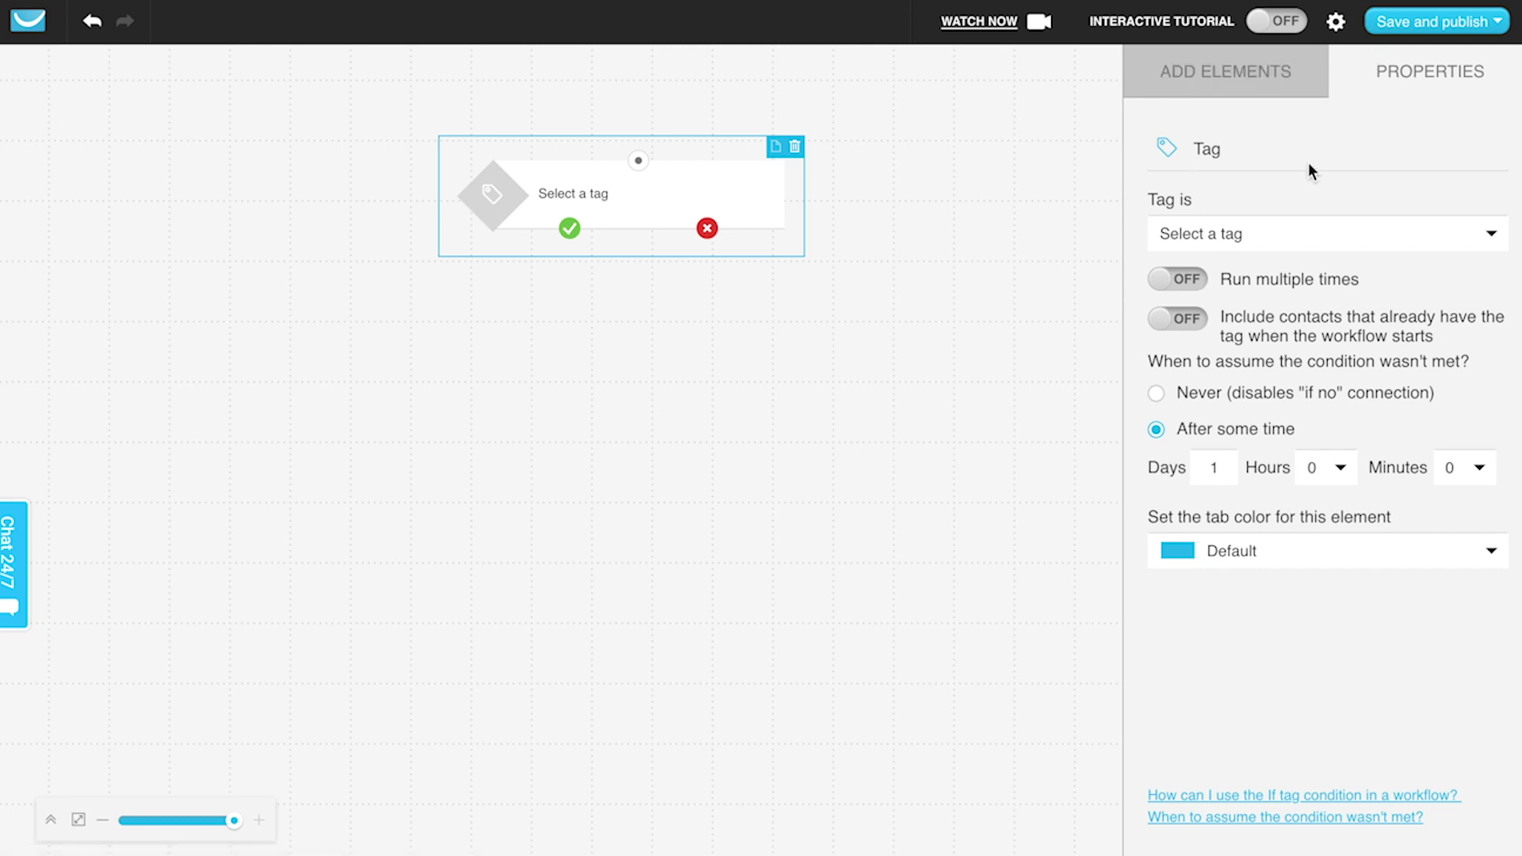
Make the tag condition wait for brownie_customer, including contacts who already have the tag.
click(1201, 235)
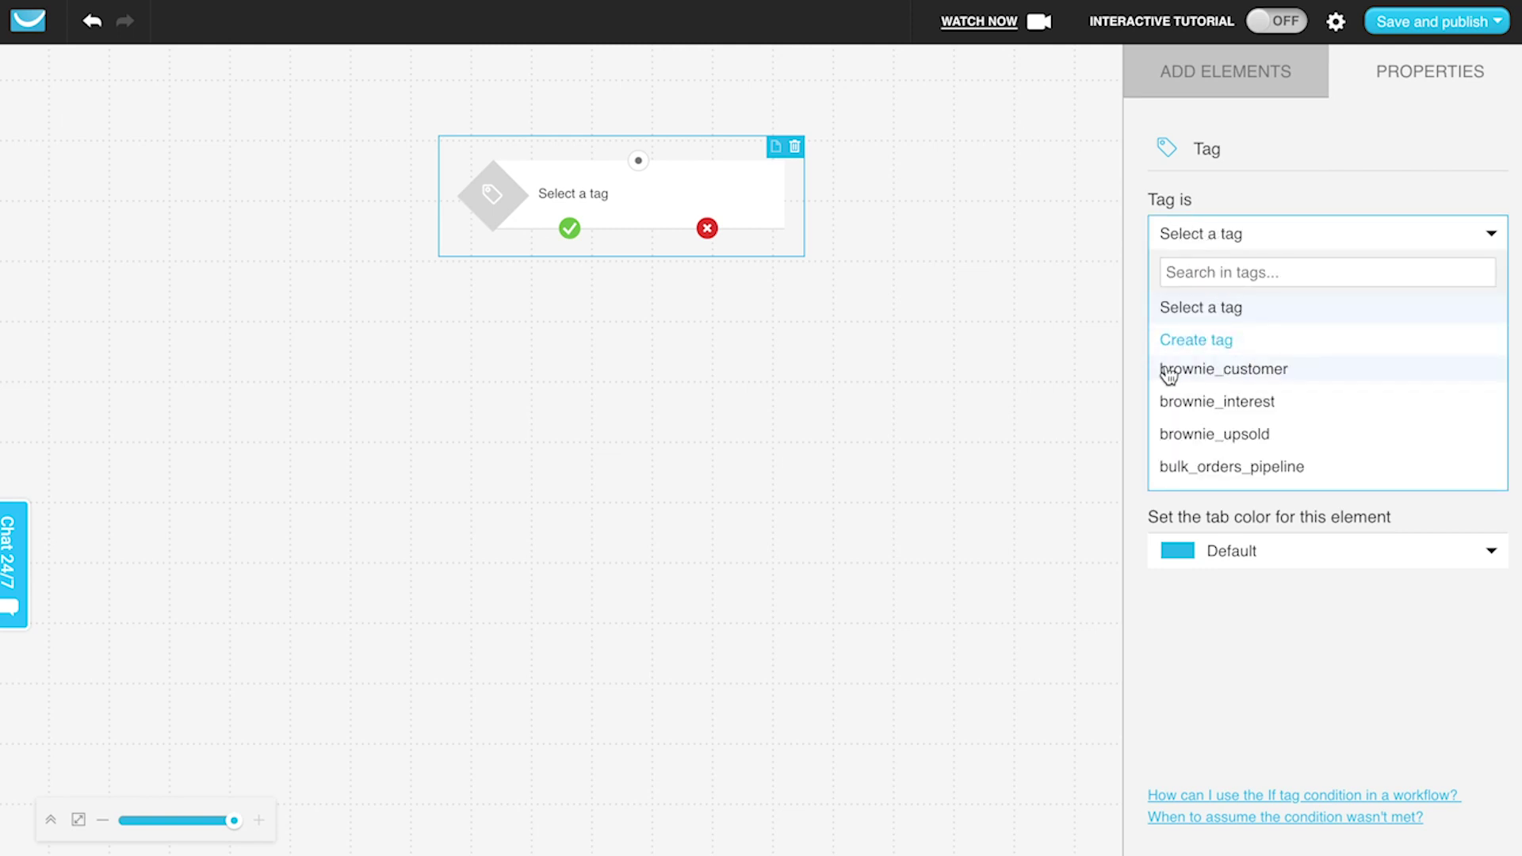
click(1226, 371)
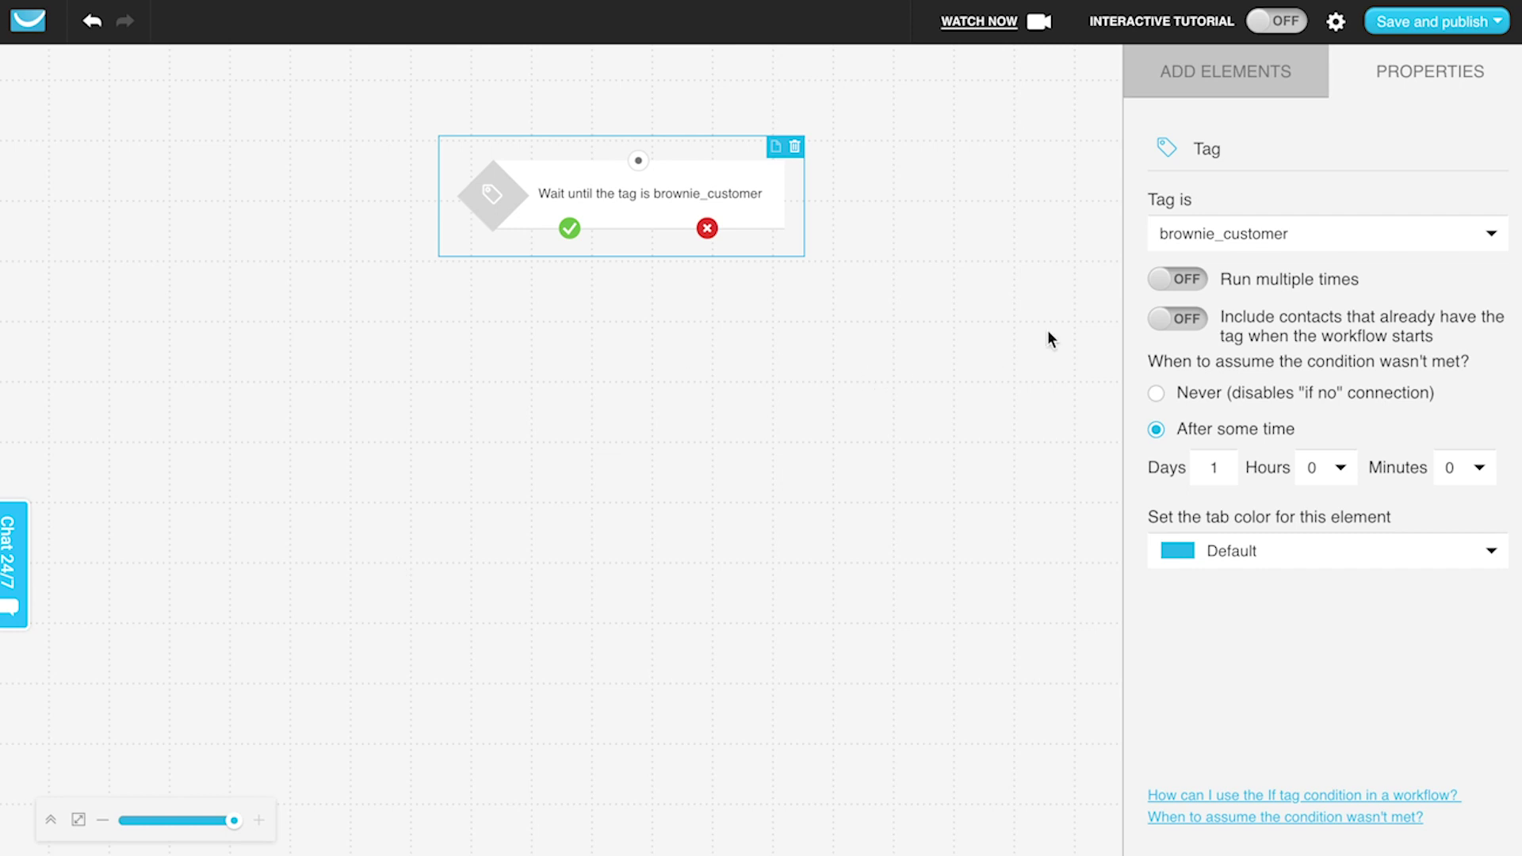
click(1177, 322)
Move the tag condition lower and place a Message sent condition above it.
drag(658, 199, 655, 369)
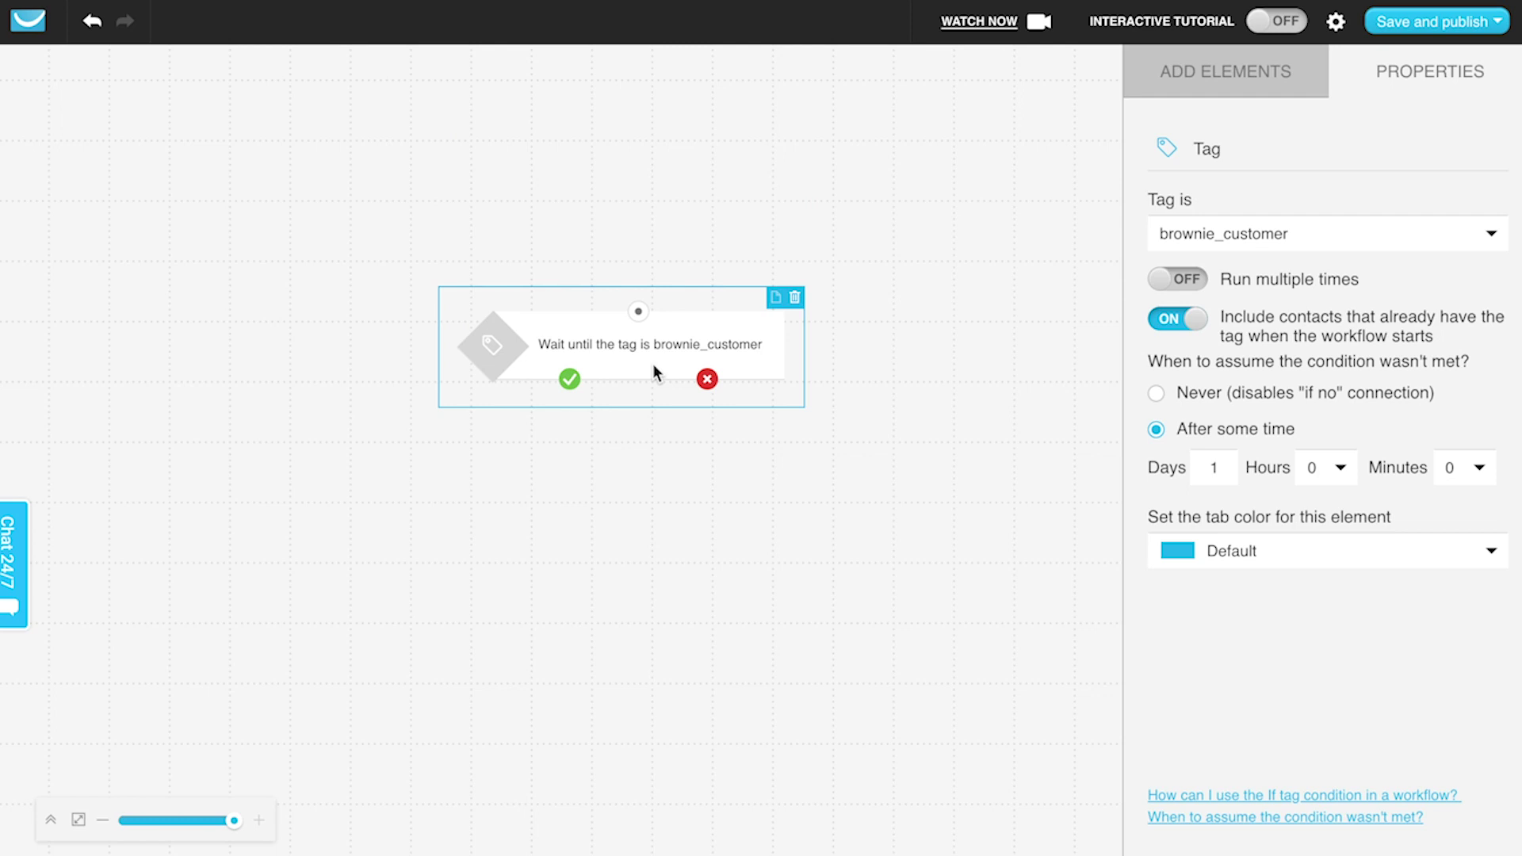
click(1162, 86)
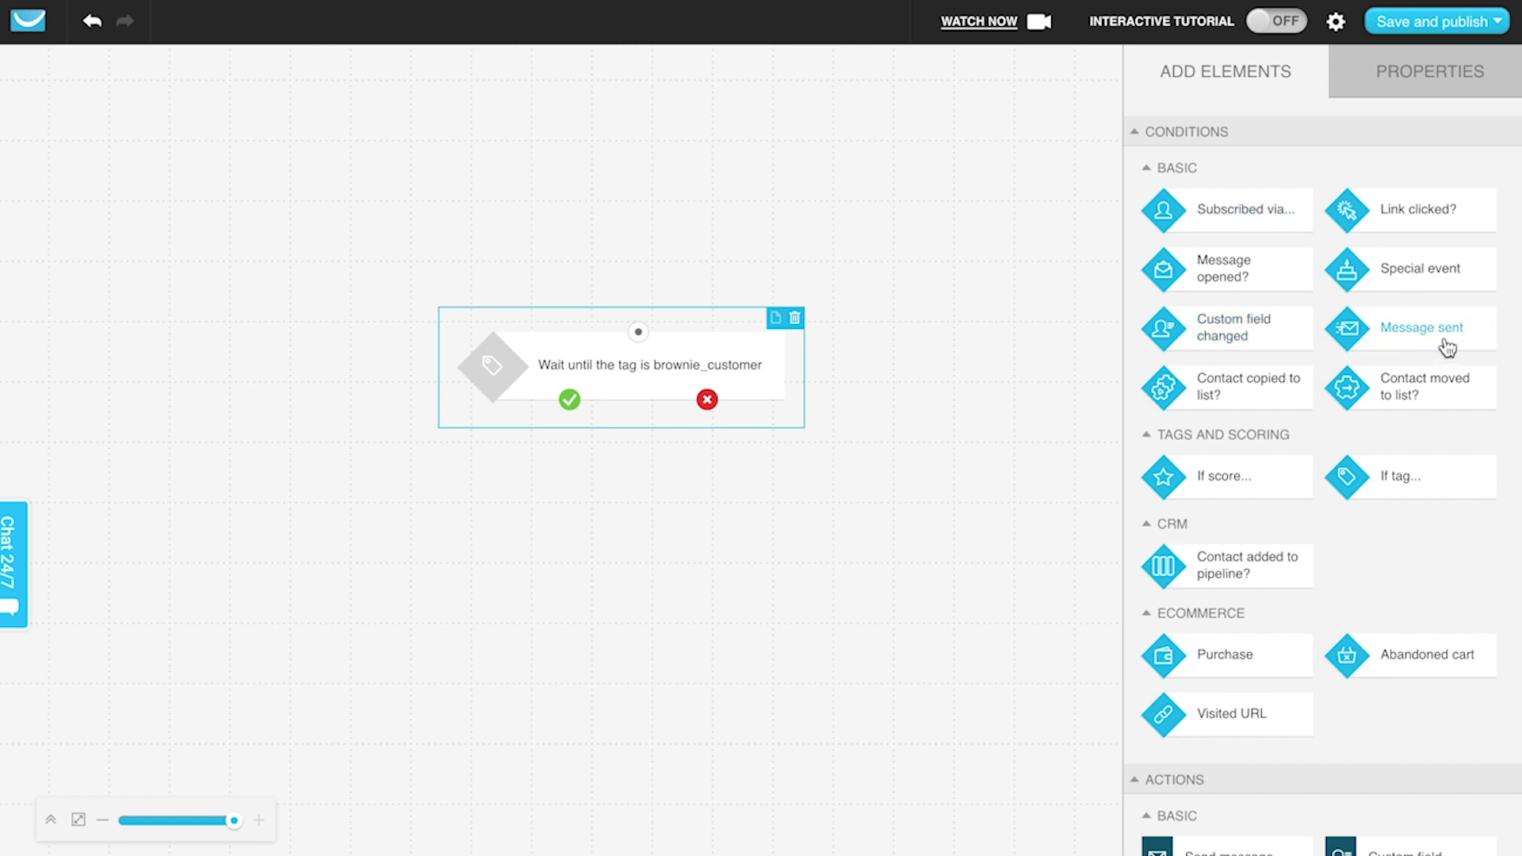
drag(1447, 347, 602, 129)
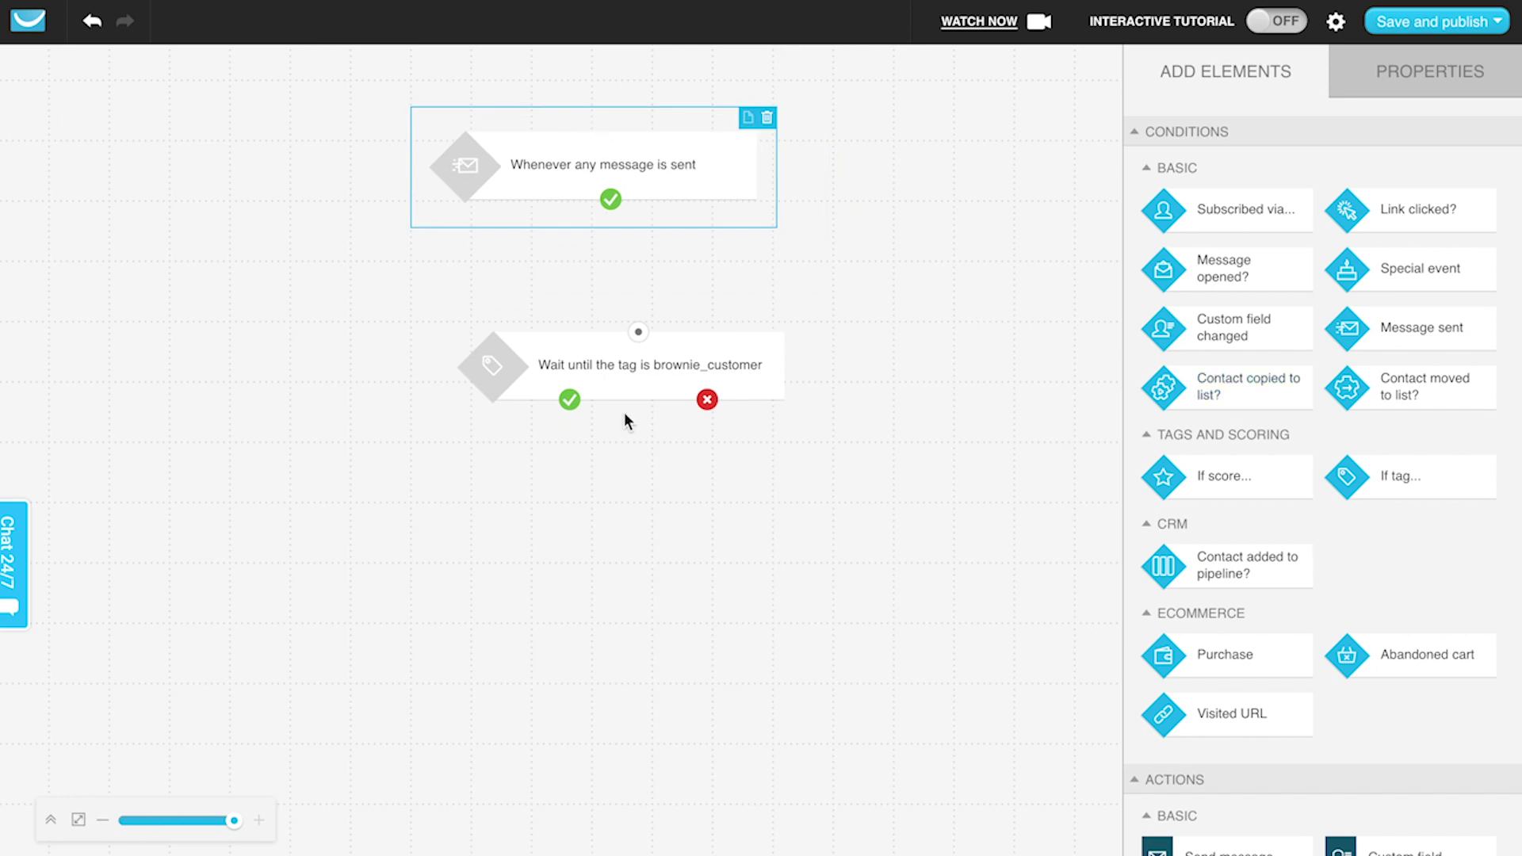
drag(632, 385, 618, 468)
Delete the stray Score action and add an If score condition to the canvas.
scroll(1206, 611, down, 7)
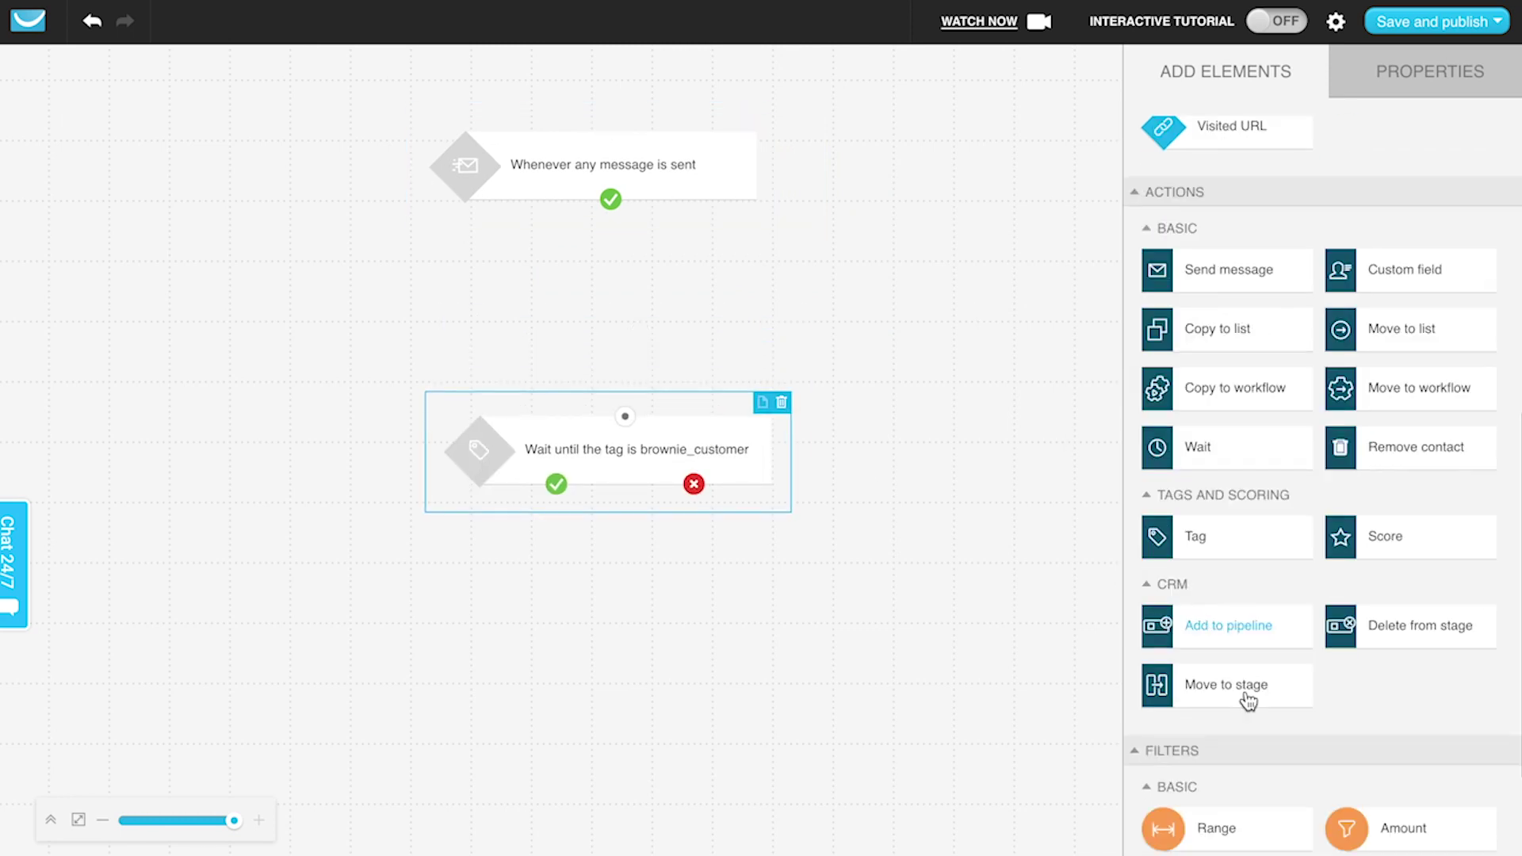
scroll(1249, 701, down, 3)
drag(1430, 428, 872, 297)
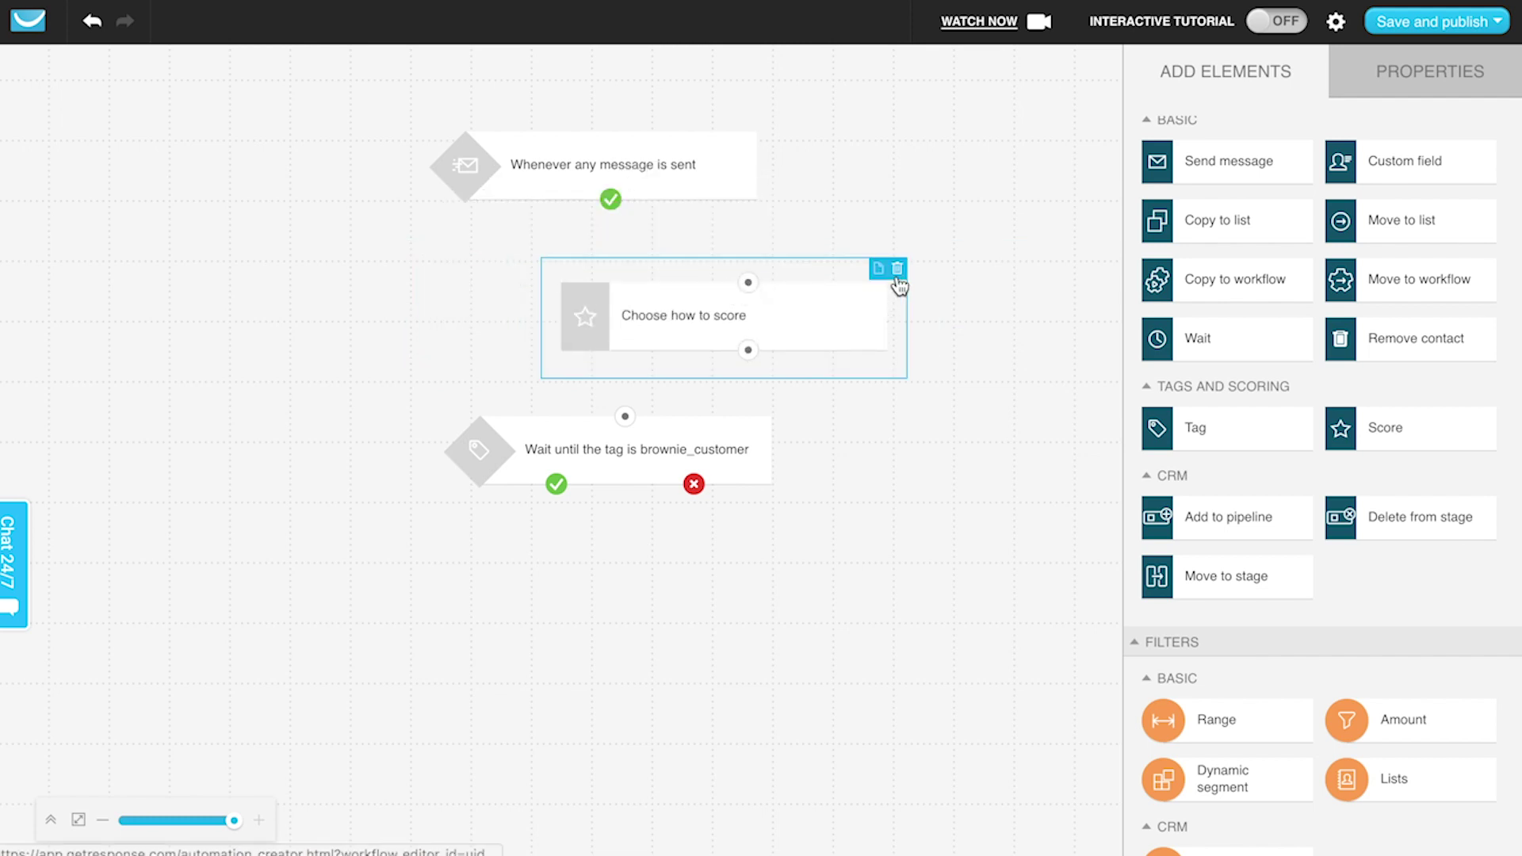
click(897, 270)
scroll(1173, 354, up, 10)
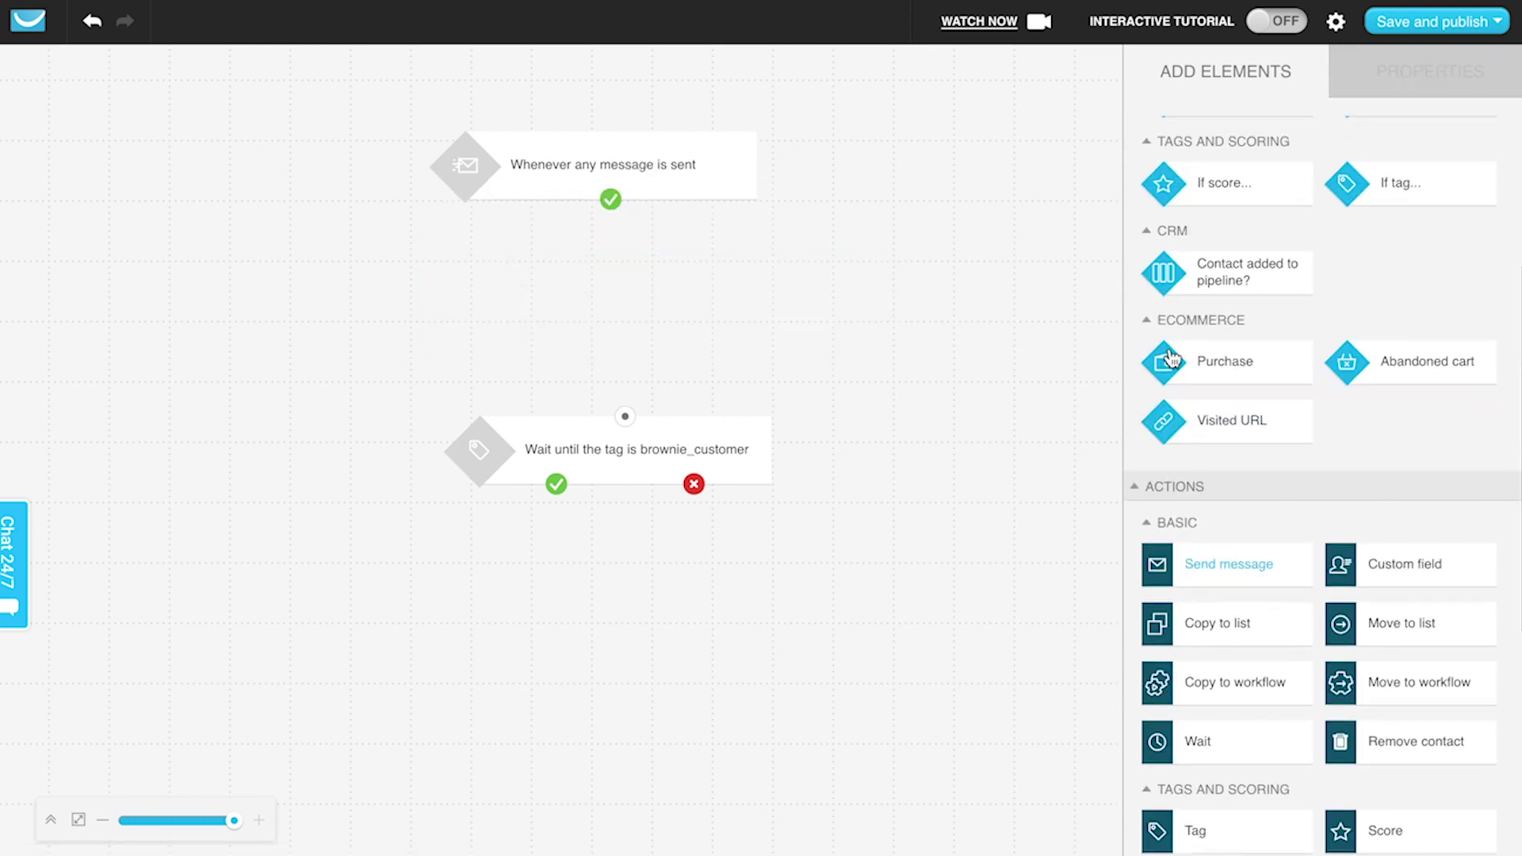
scroll(1268, 306, up, 4)
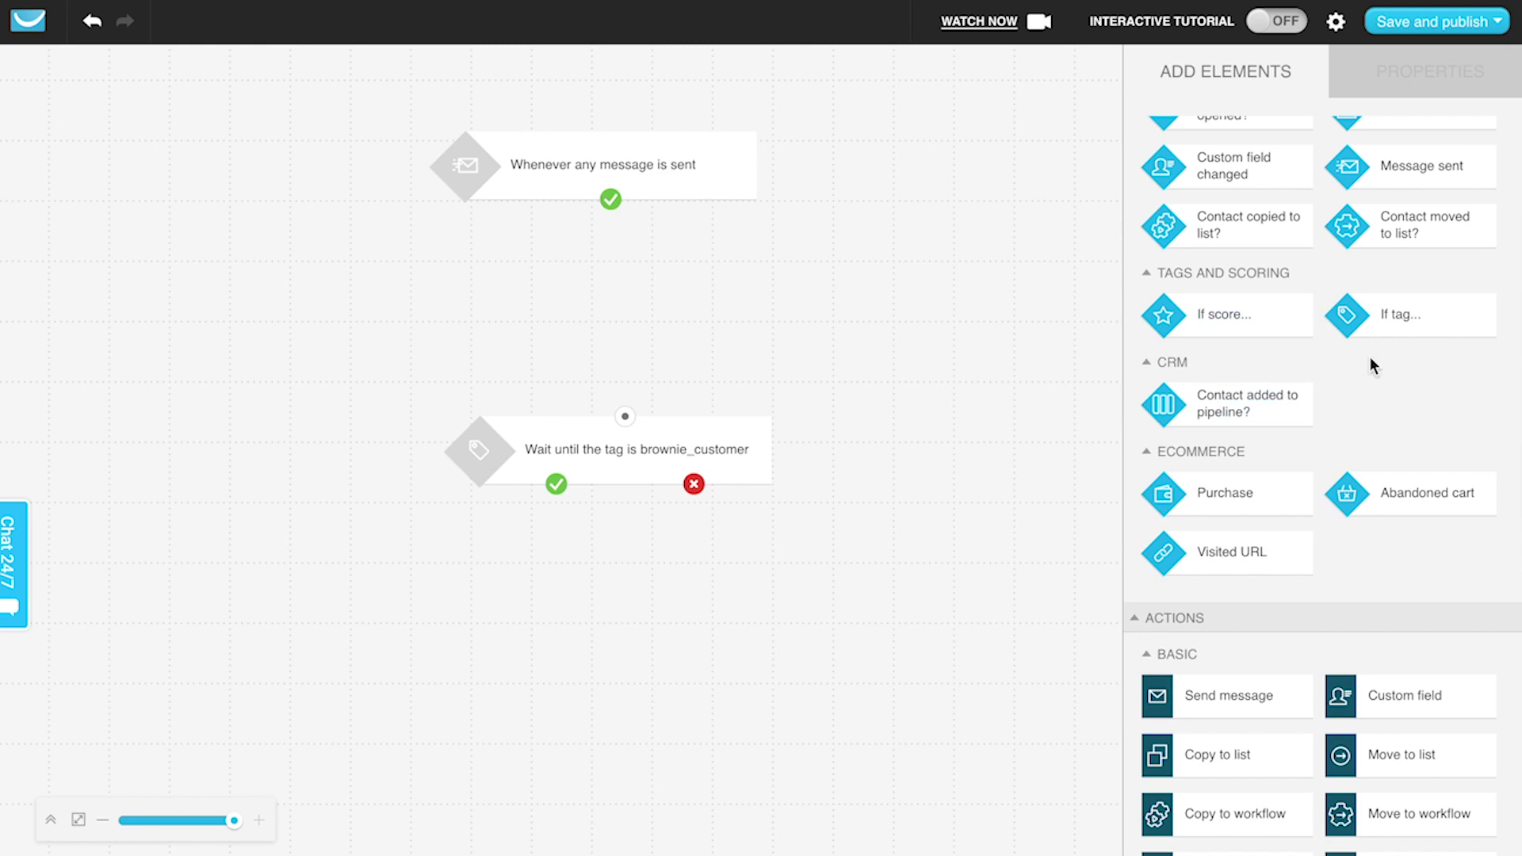
drag(1247, 330, 610, 199)
Set the score condition to 'is less than' 50 and link its yes path to the tag condition.
click(578, 312)
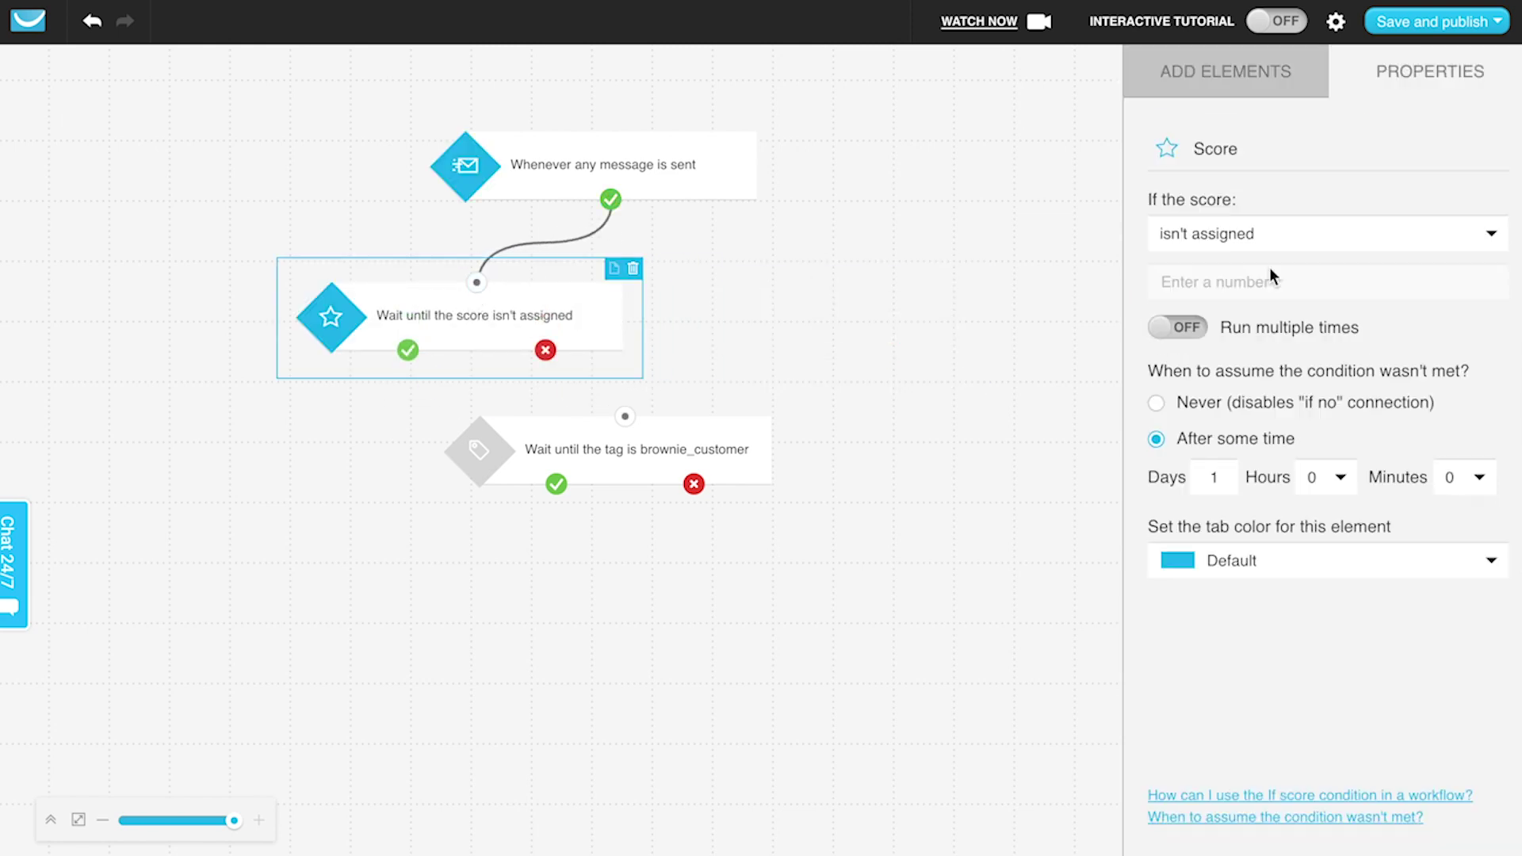
click(1319, 242)
click(1234, 270)
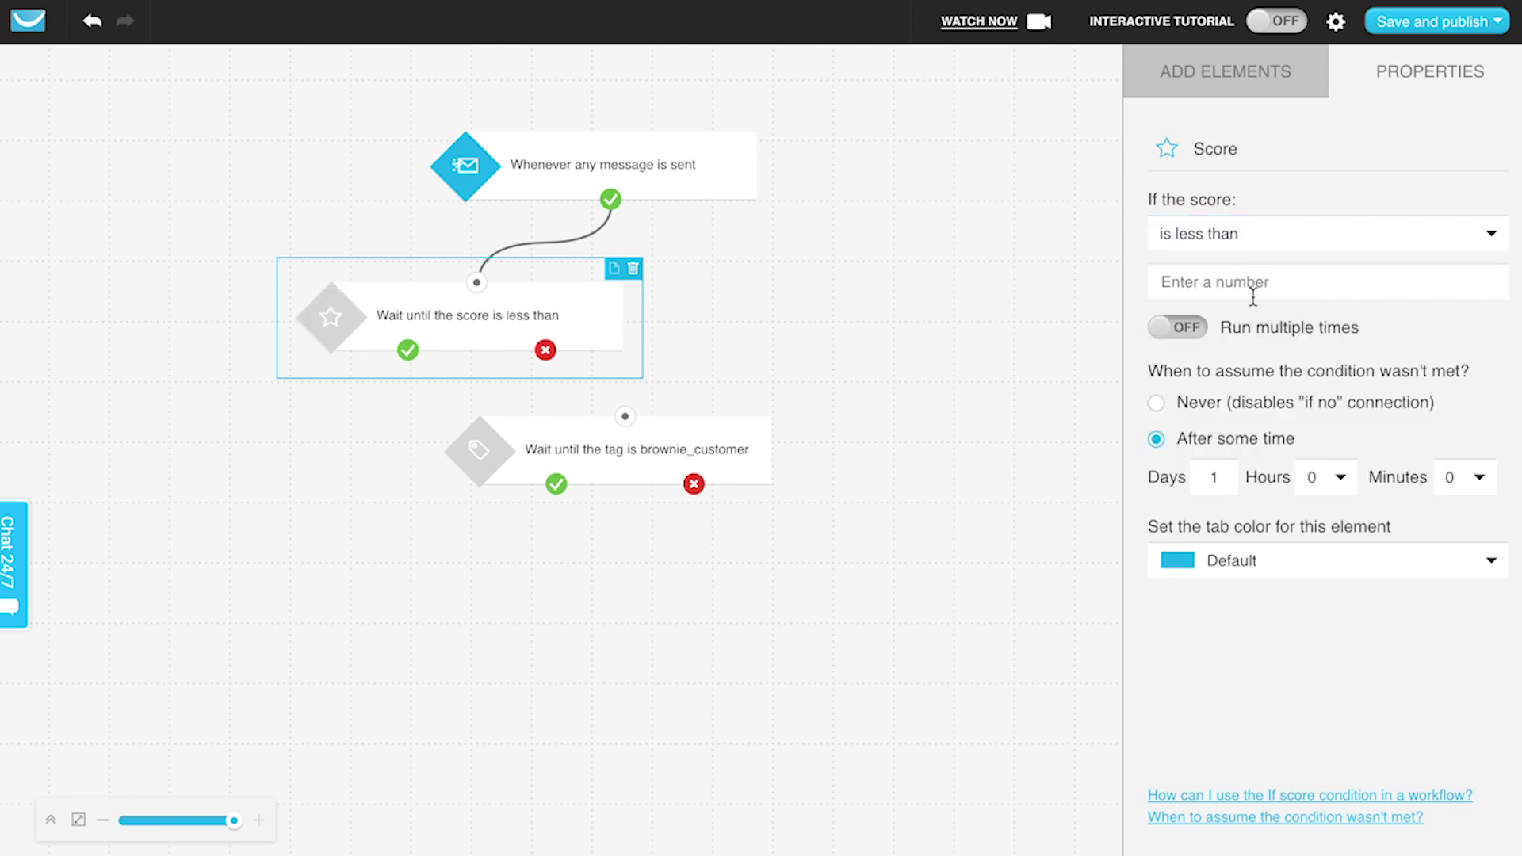
click(1254, 291)
text(50)
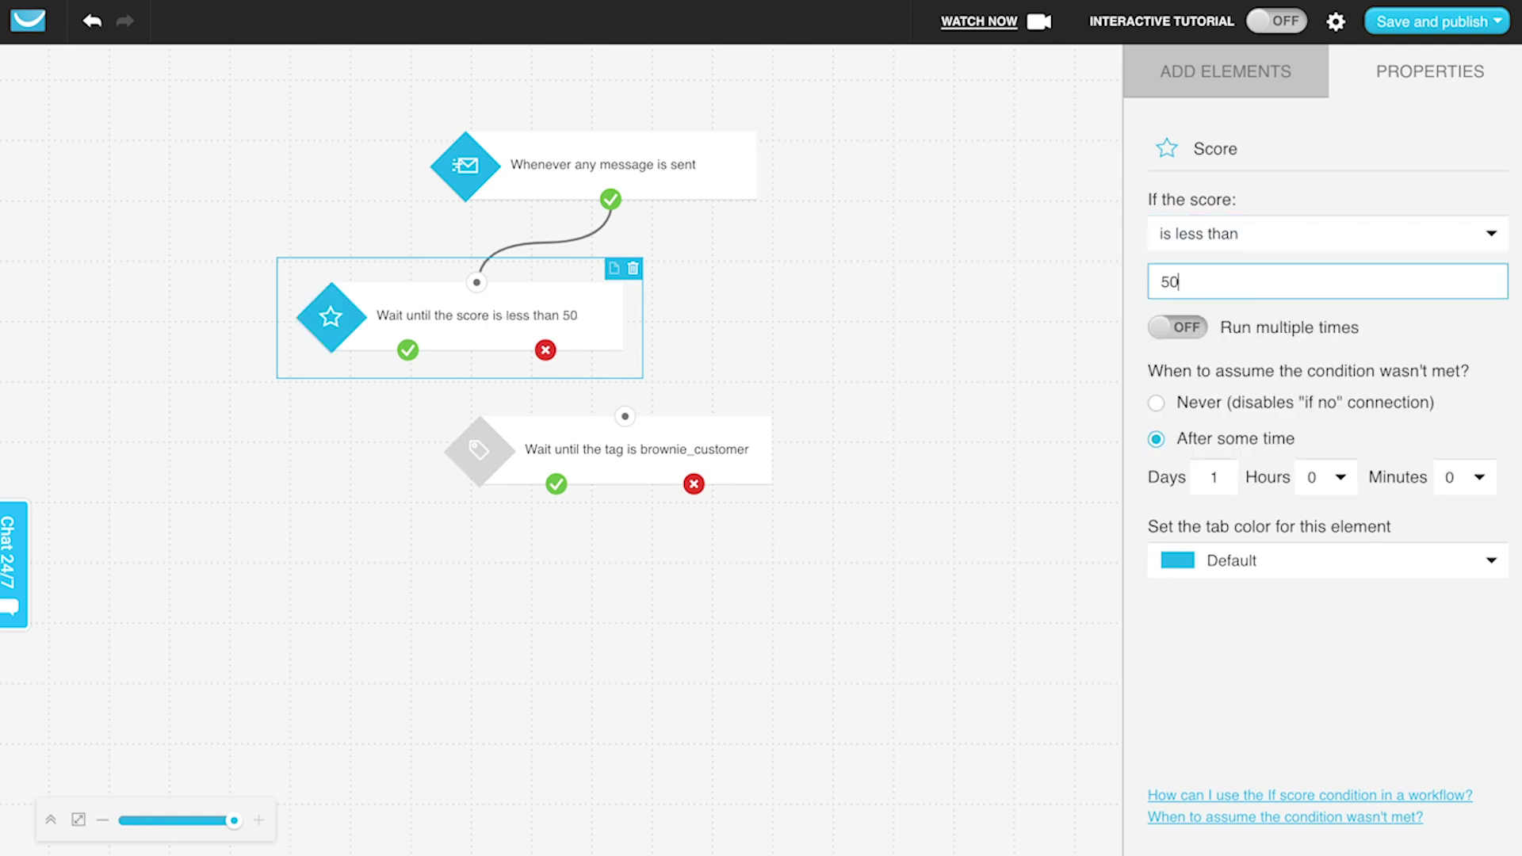
click(743, 391)
drag(633, 421, 410, 359)
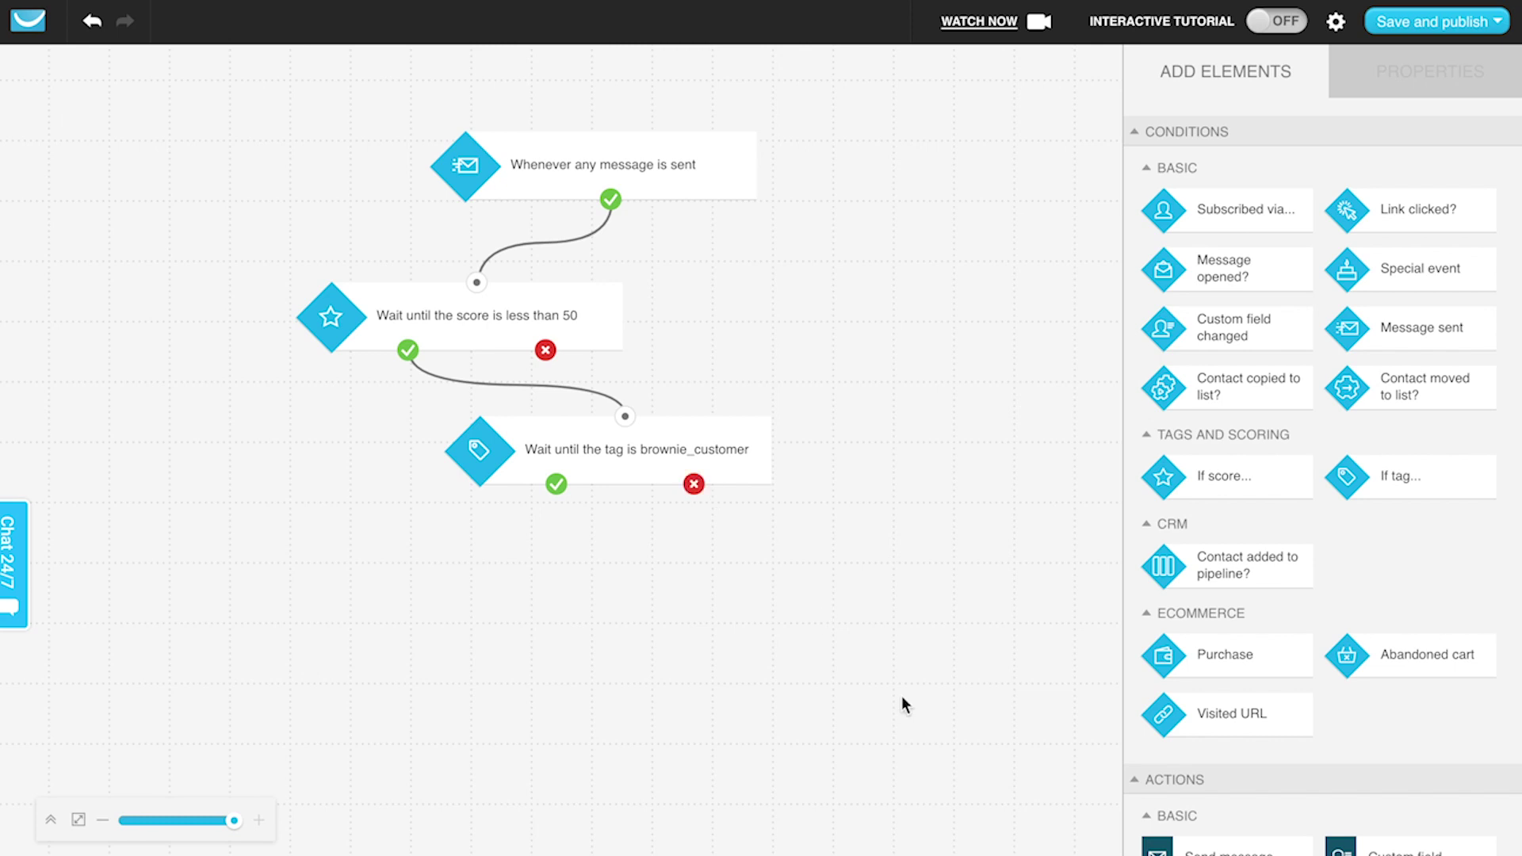
Delete the brownie_customer tag, score and message-sent conditions one after another.
click(733, 426)
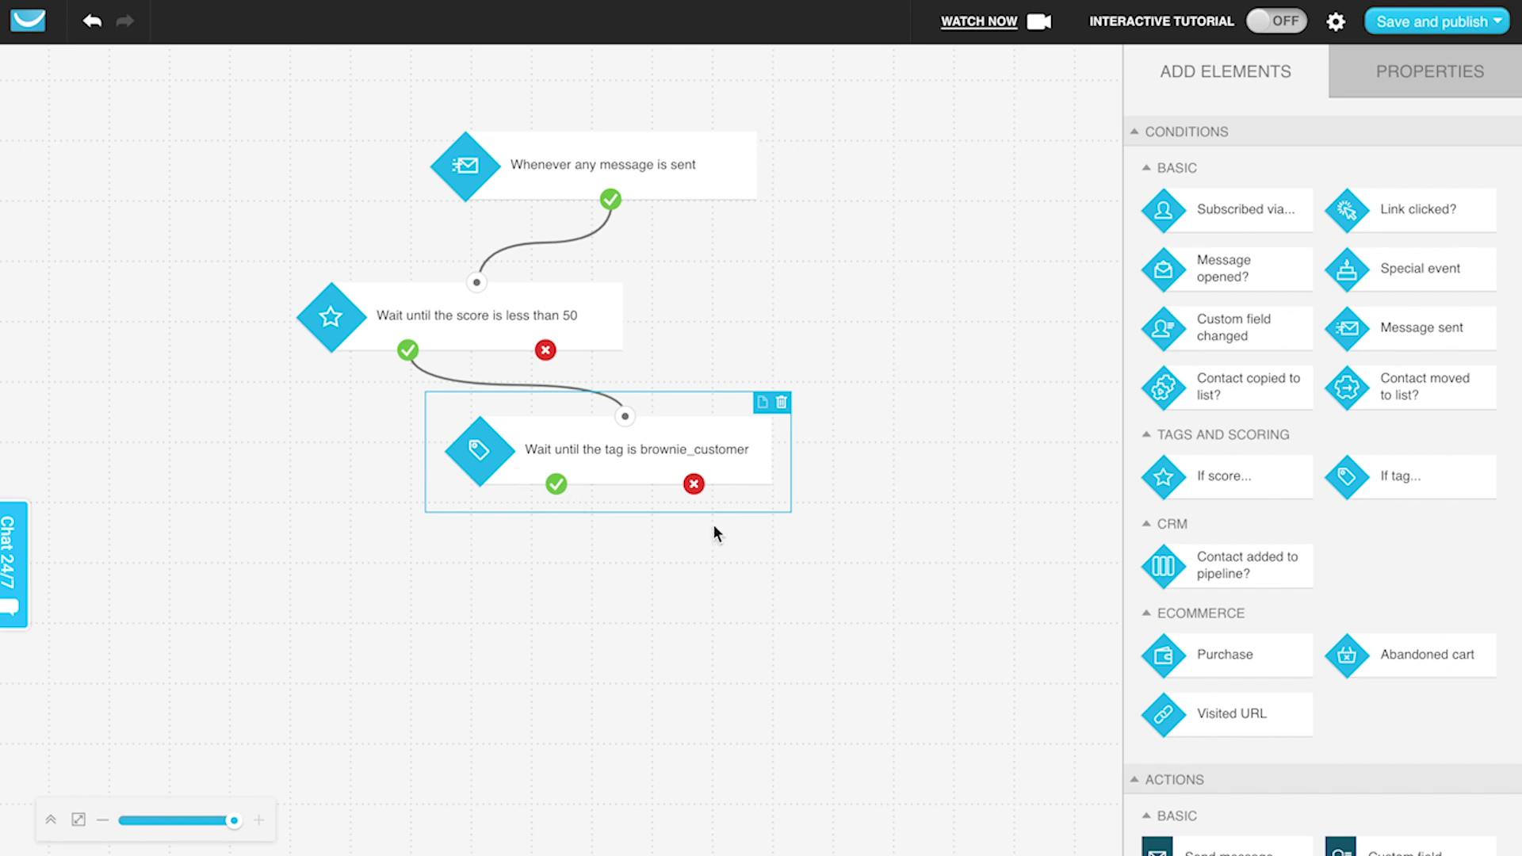
click(781, 402)
click(616, 341)
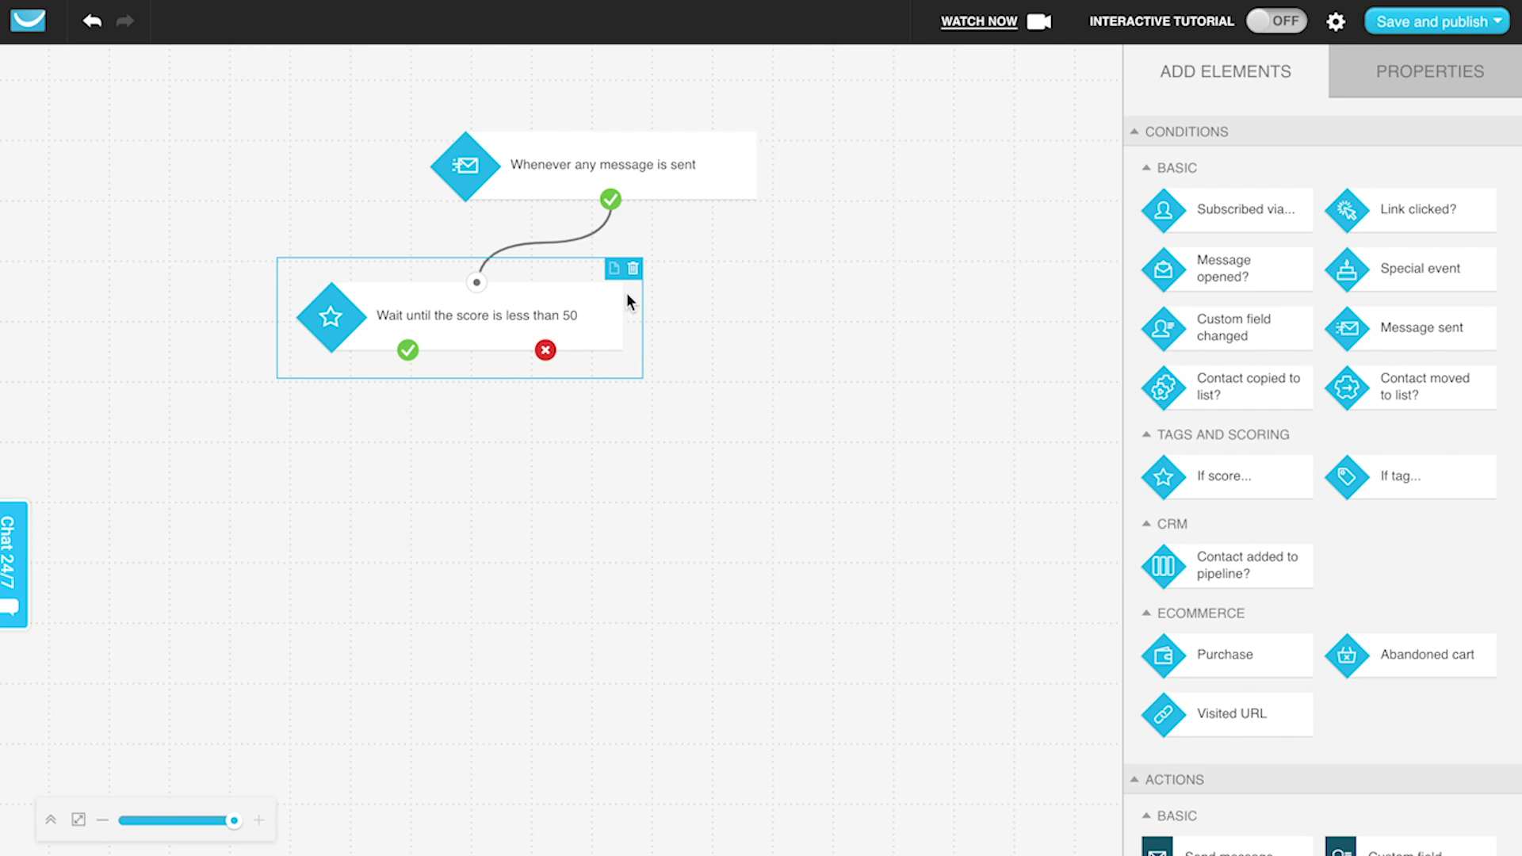
click(639, 260)
click(694, 179)
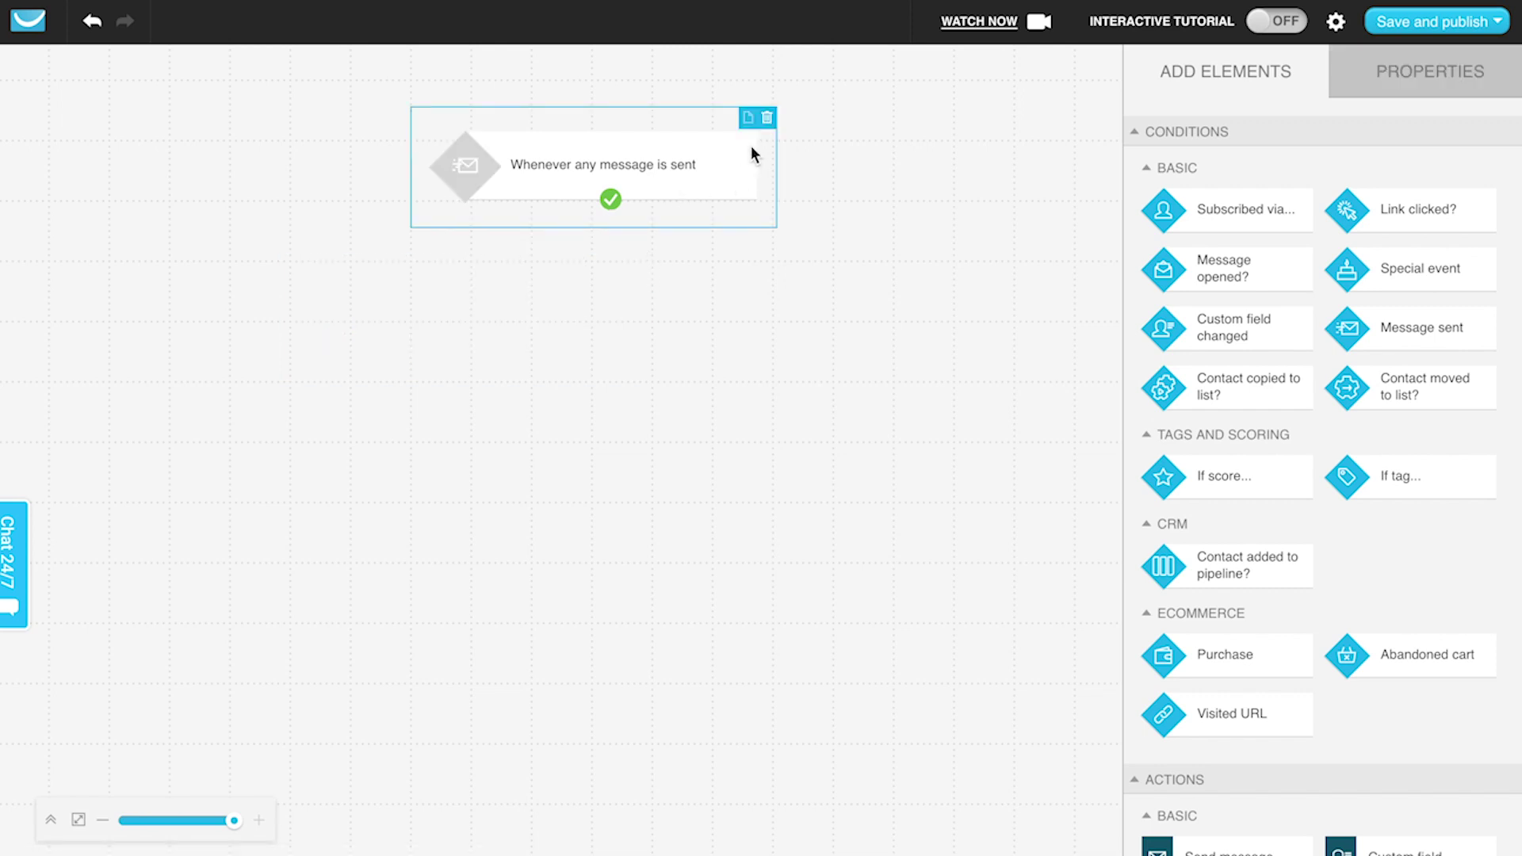
click(761, 127)
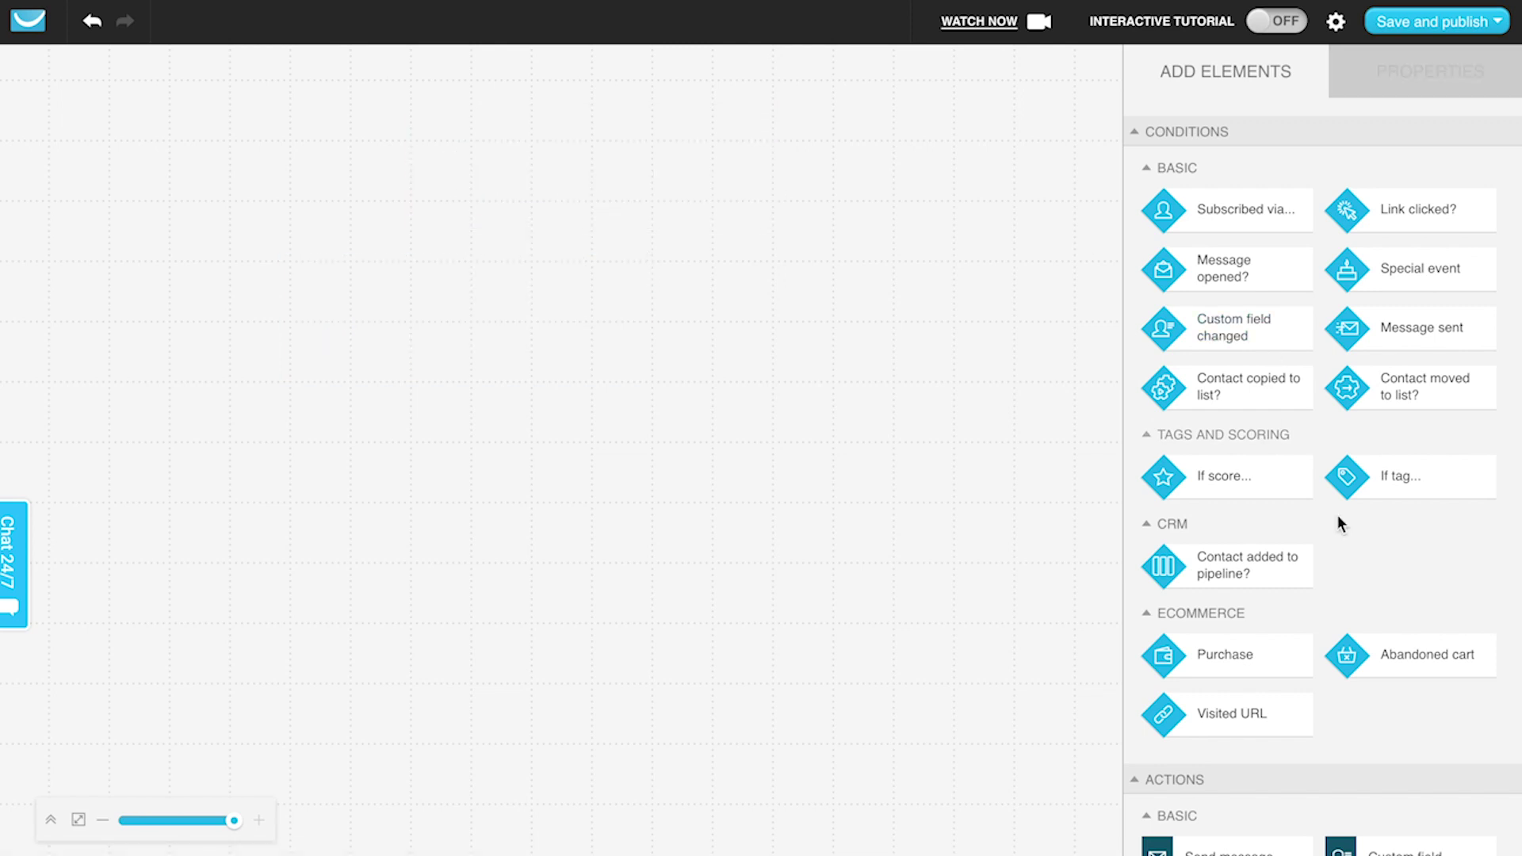
Place a fresh If tag condition, switch Run multiple times on, and move it lower.
drag(1404, 494, 696, 174)
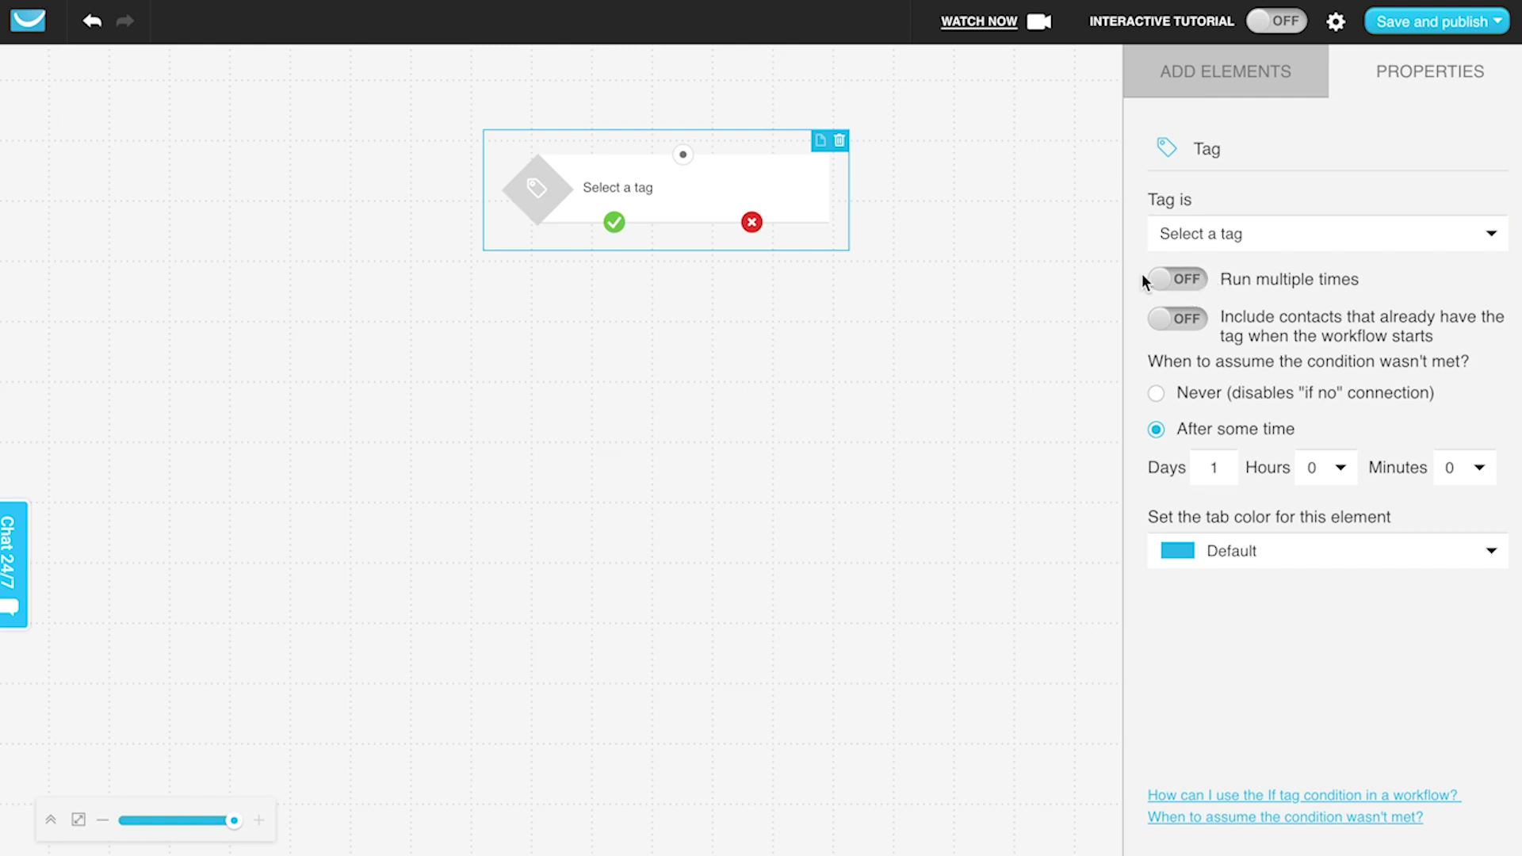
click(1199, 279)
drag(770, 187, 761, 321)
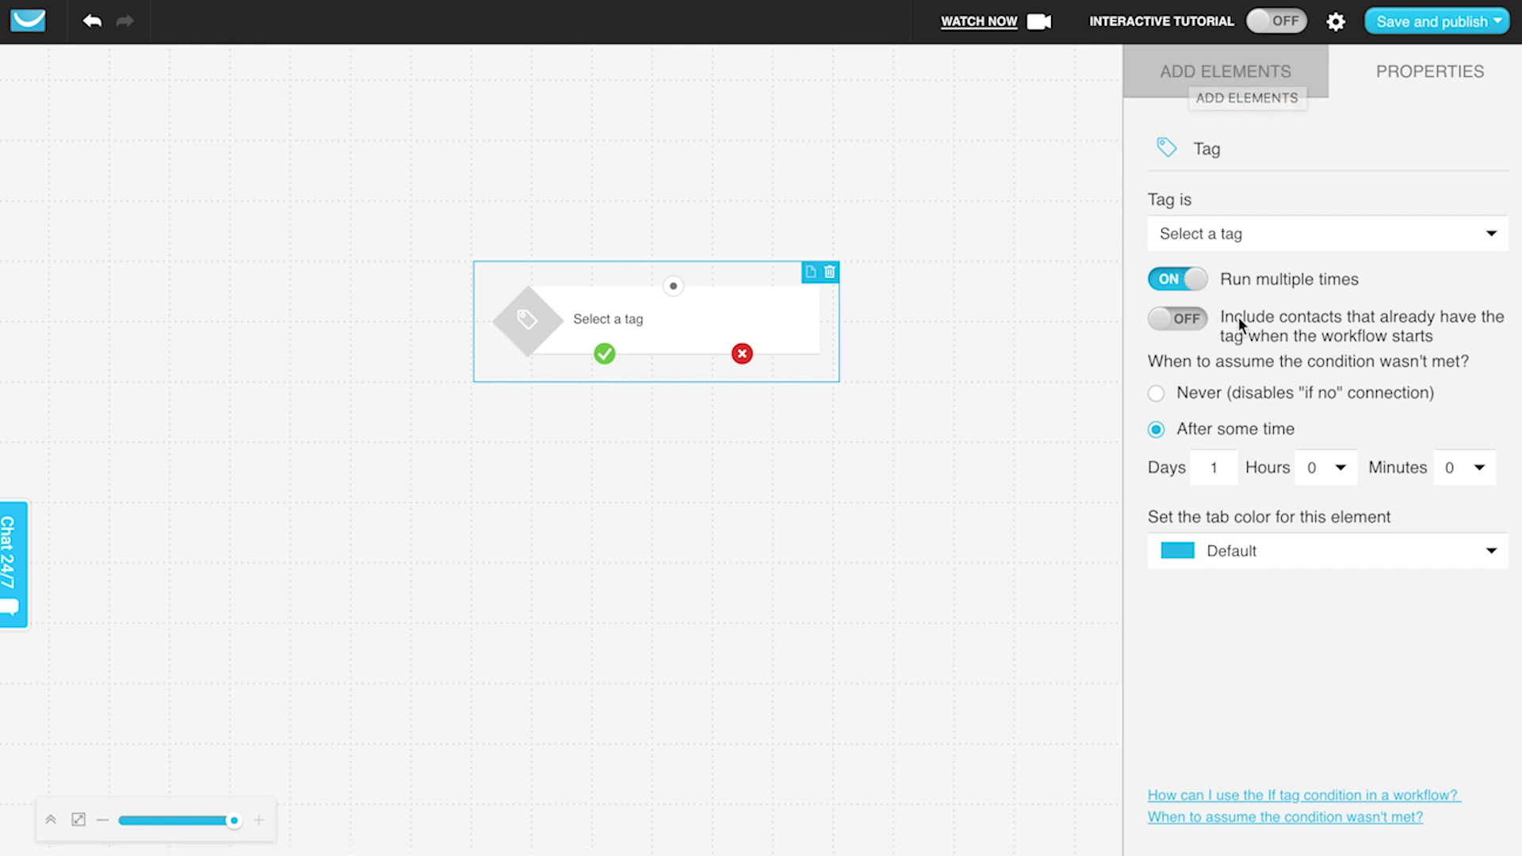
Turn Run multiple times off and make the tag condition wait for brownie_customer.
click(1171, 285)
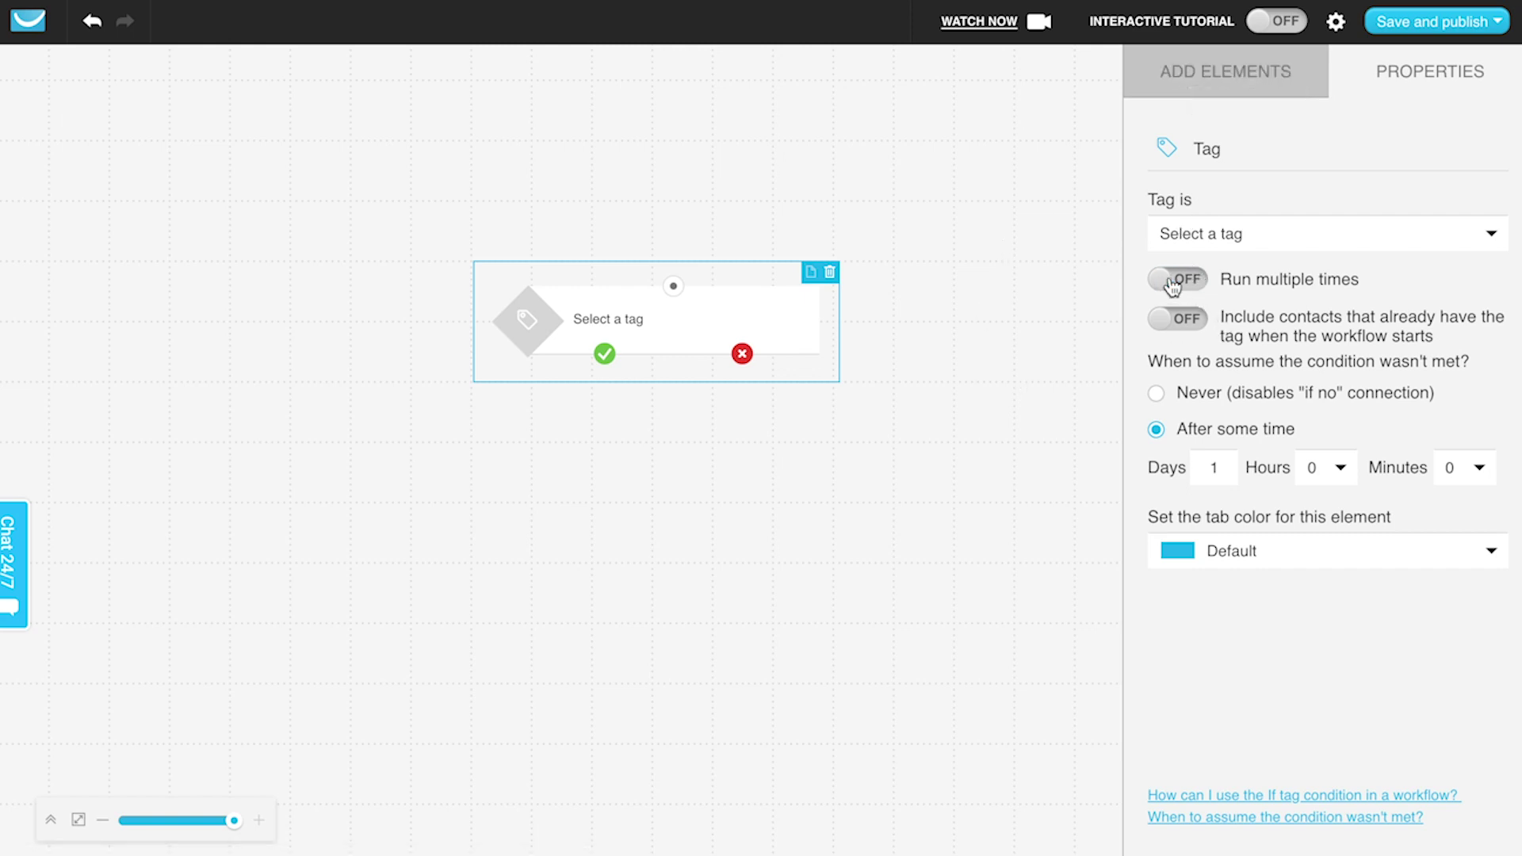
click(1232, 230)
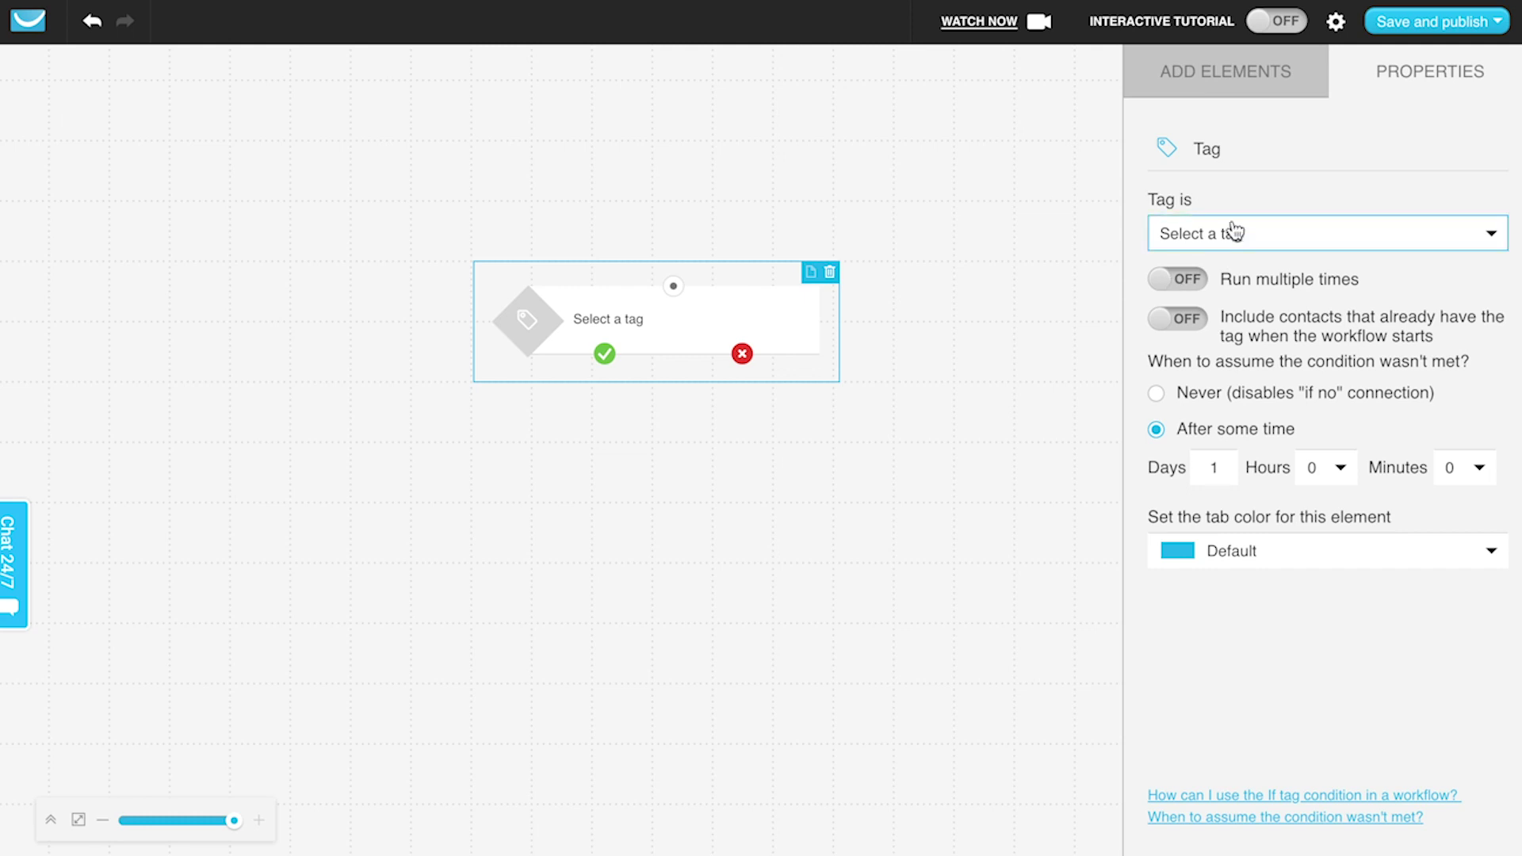
click(1221, 373)
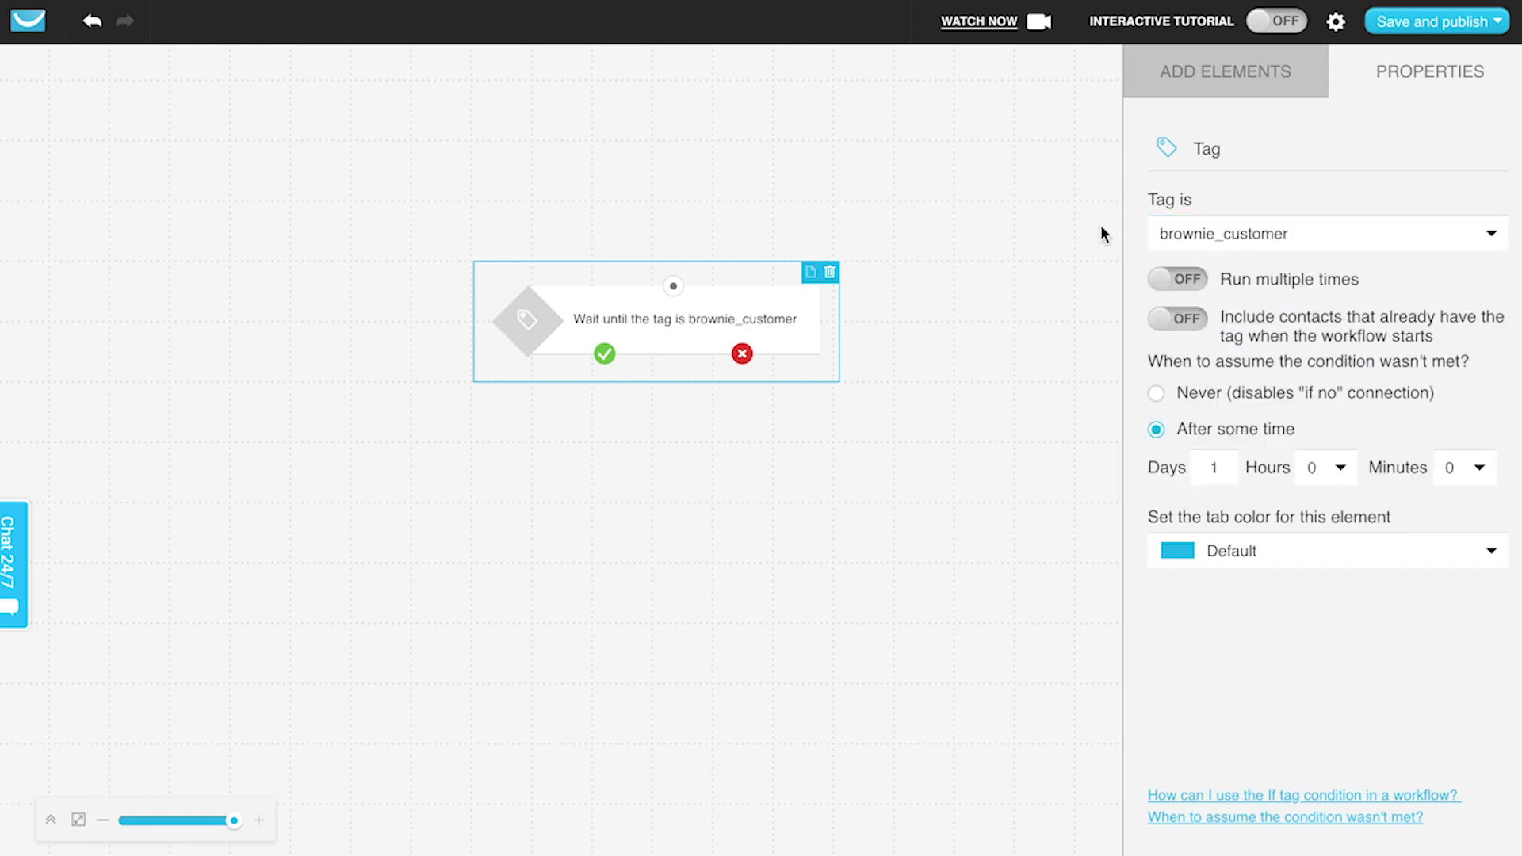
click(1185, 98)
scroll(1271, 527, down, 3)
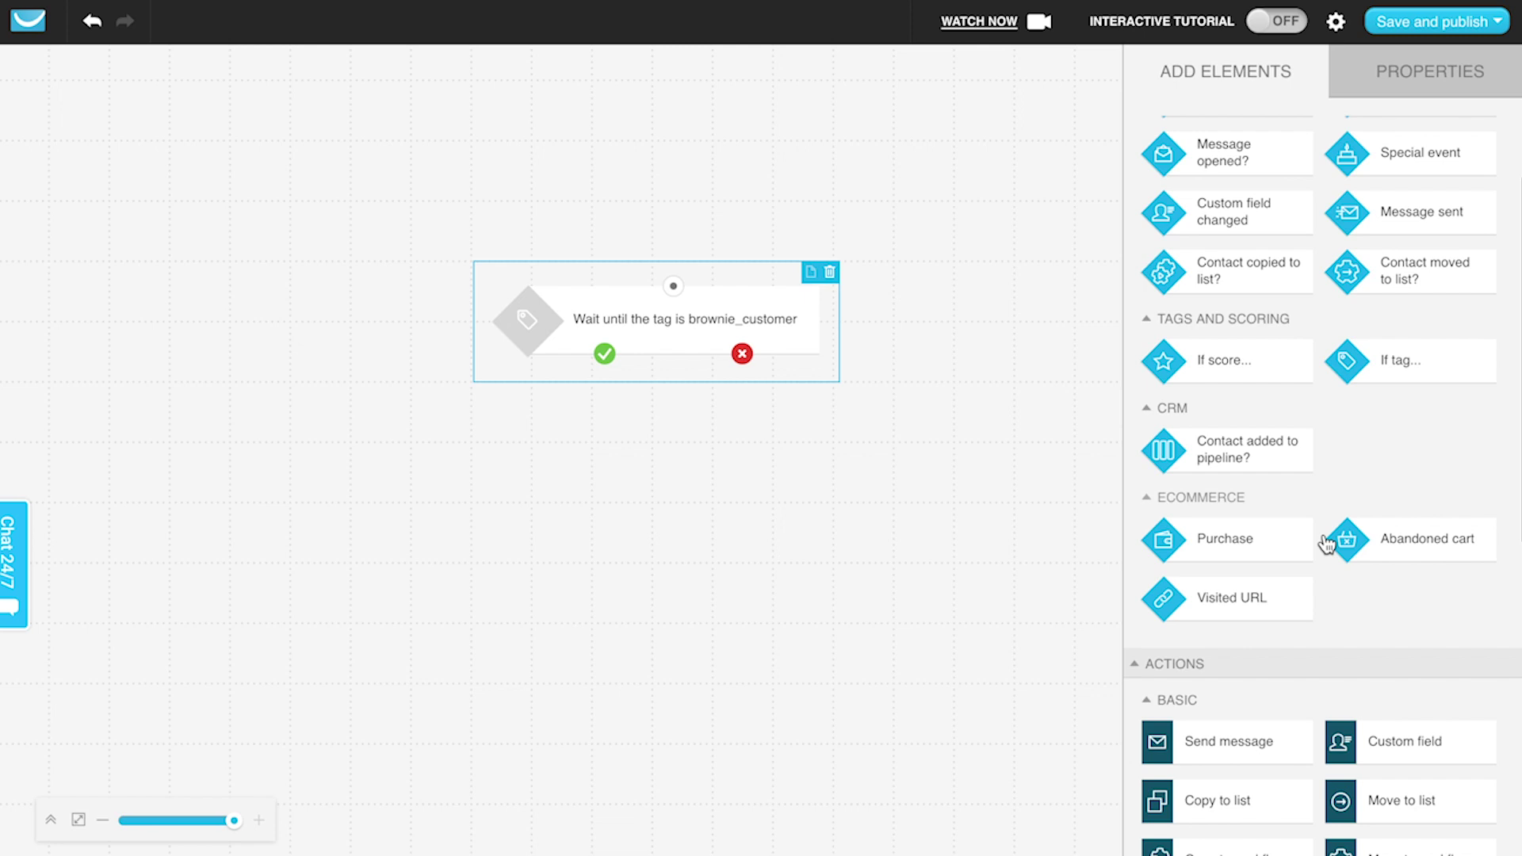
scroll(1435, 511, down, 5)
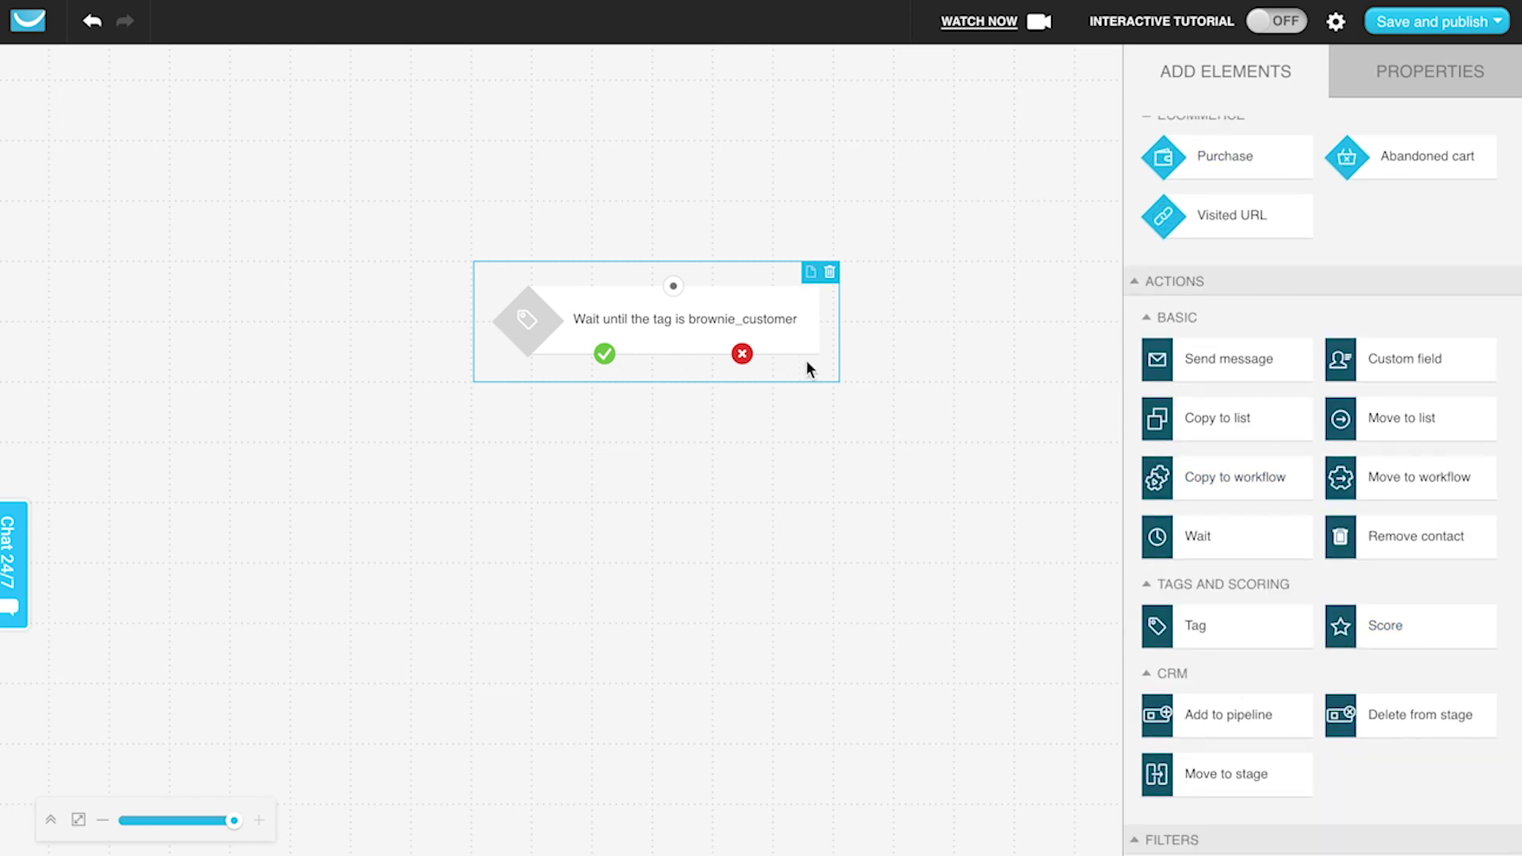
click(776, 331)
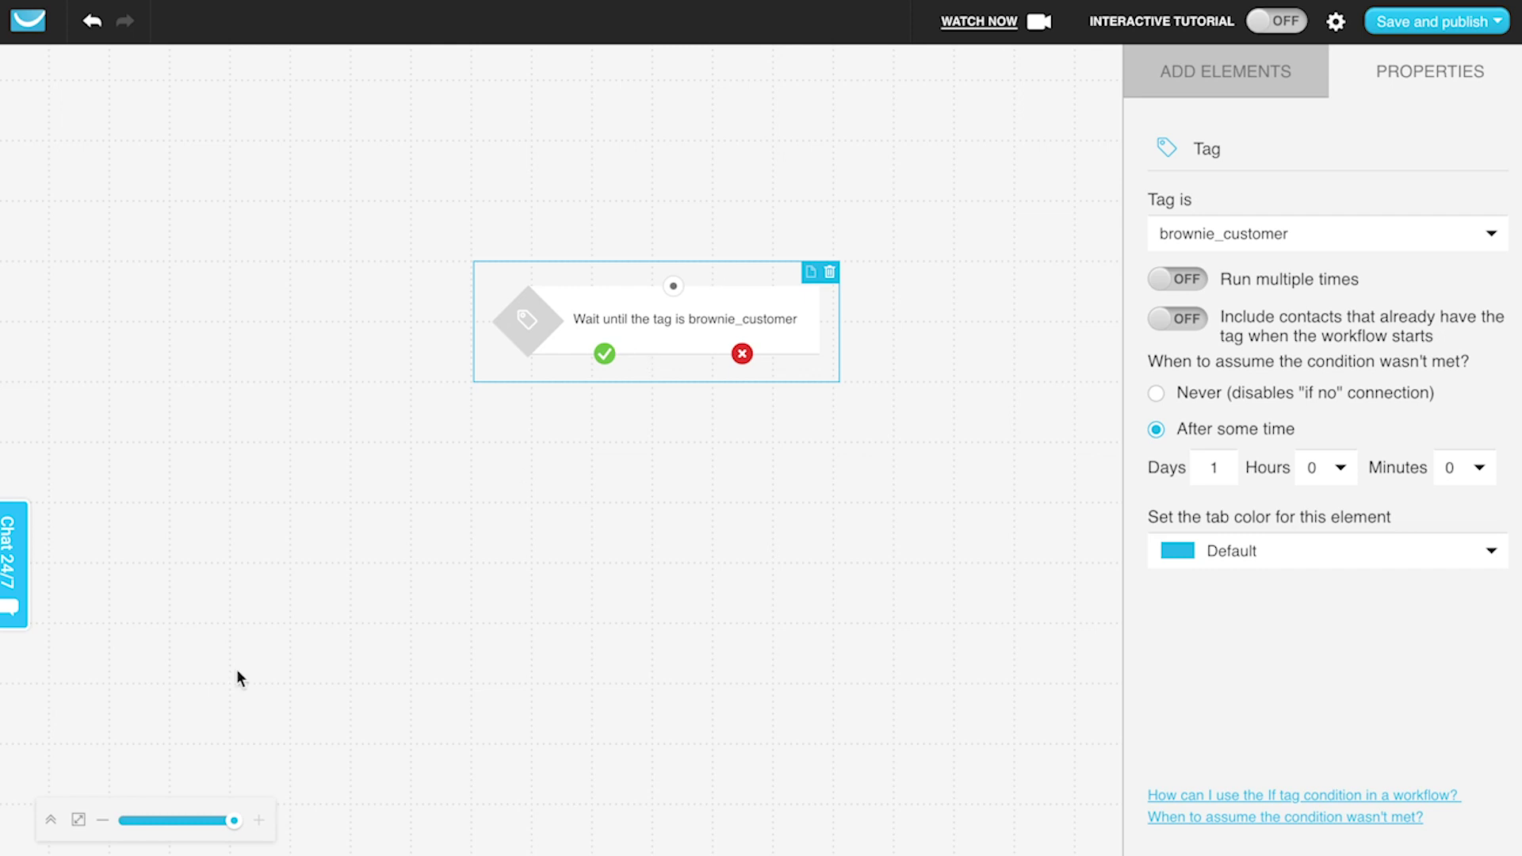
Shift the brownie_customer condition up-left and add a second tag condition waiting for brownie_interest.
drag(610, 339, 455, 218)
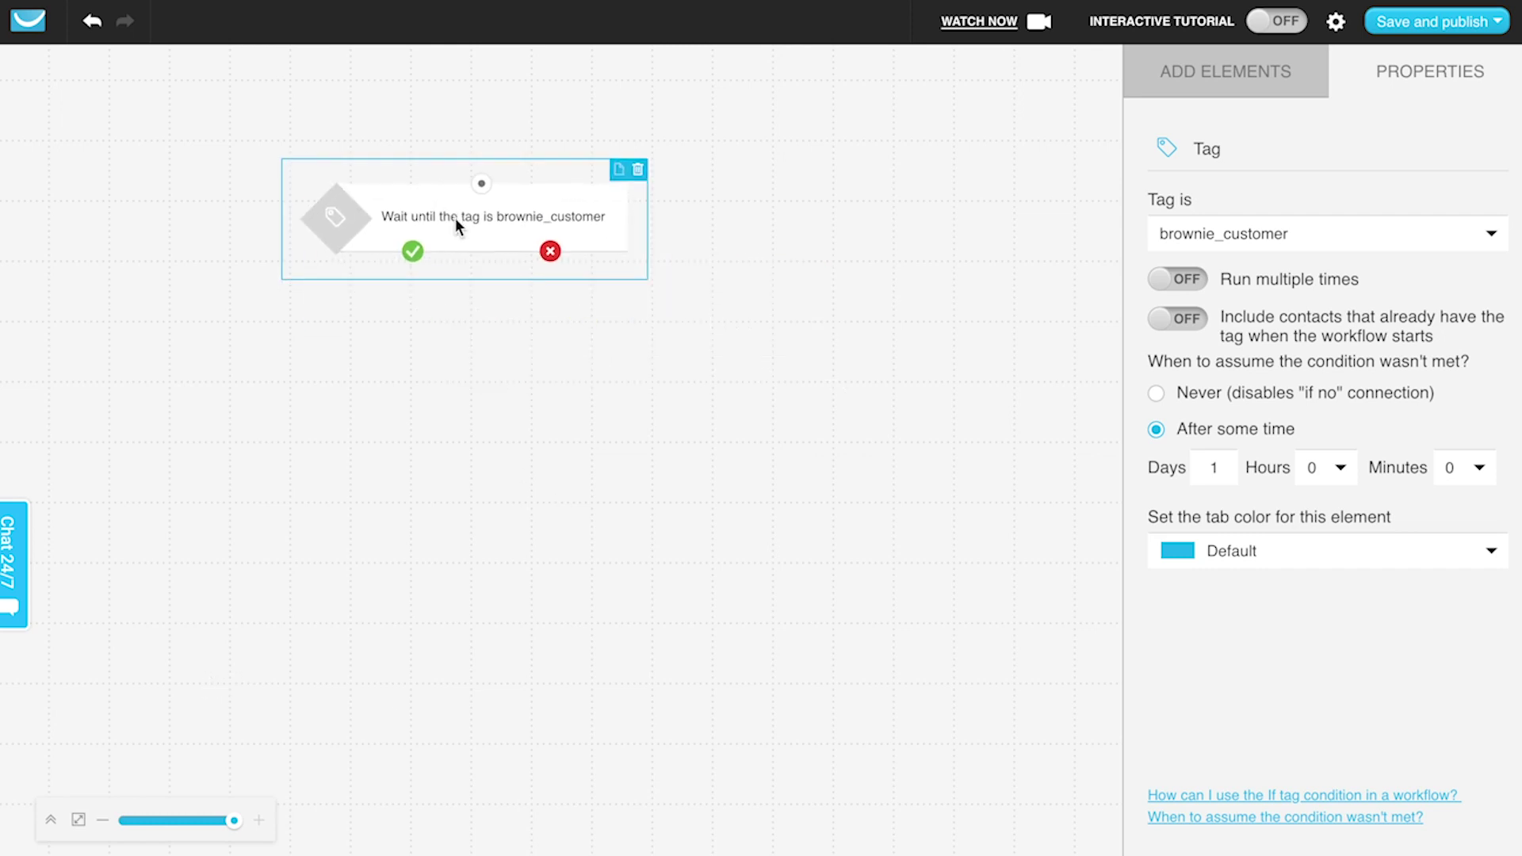
click(1195, 73)
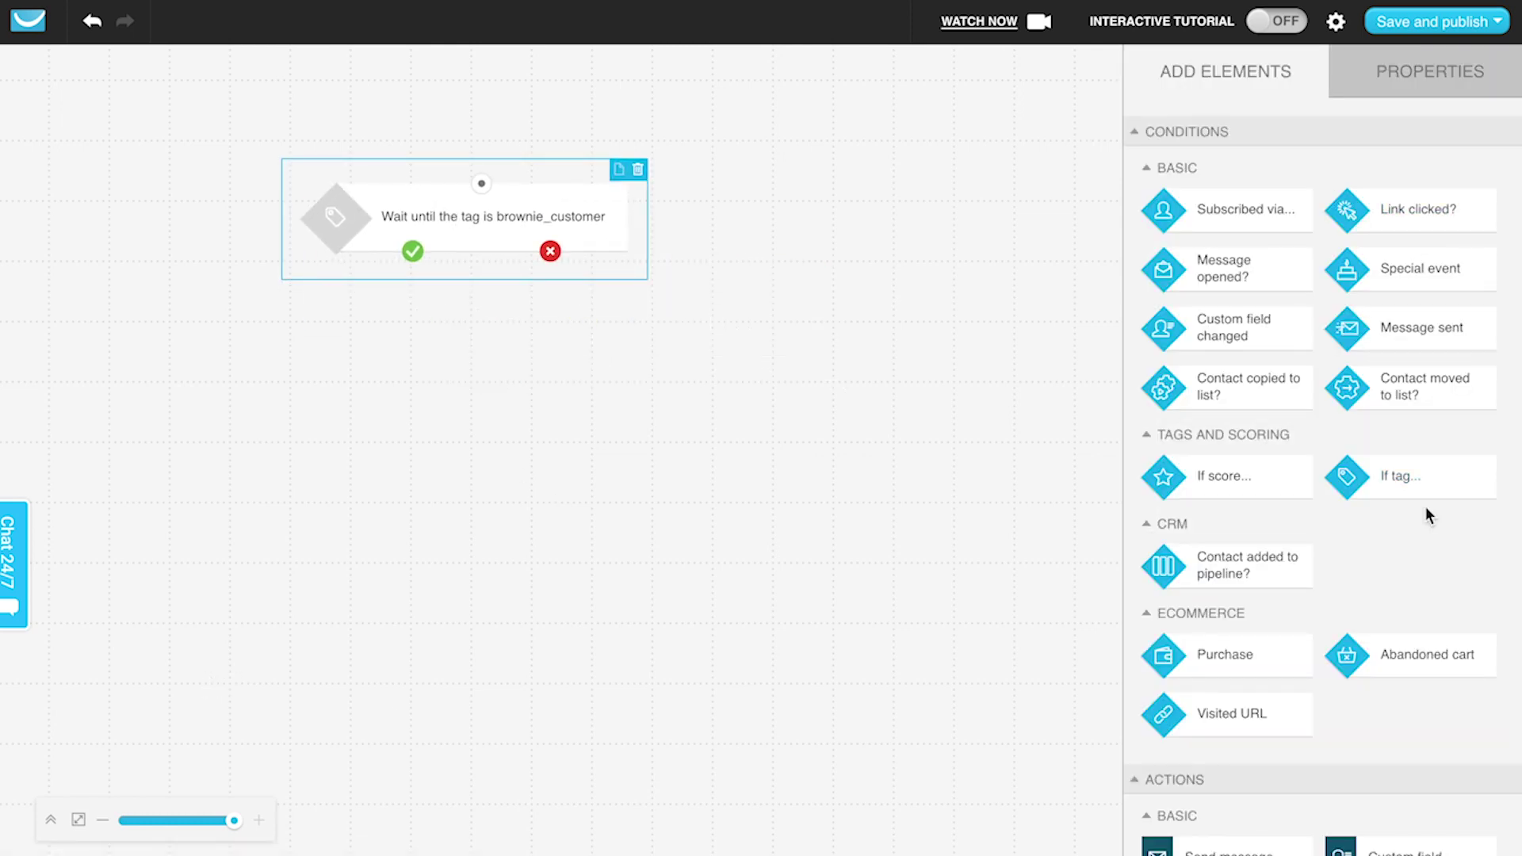
drag(1419, 493, 852, 211)
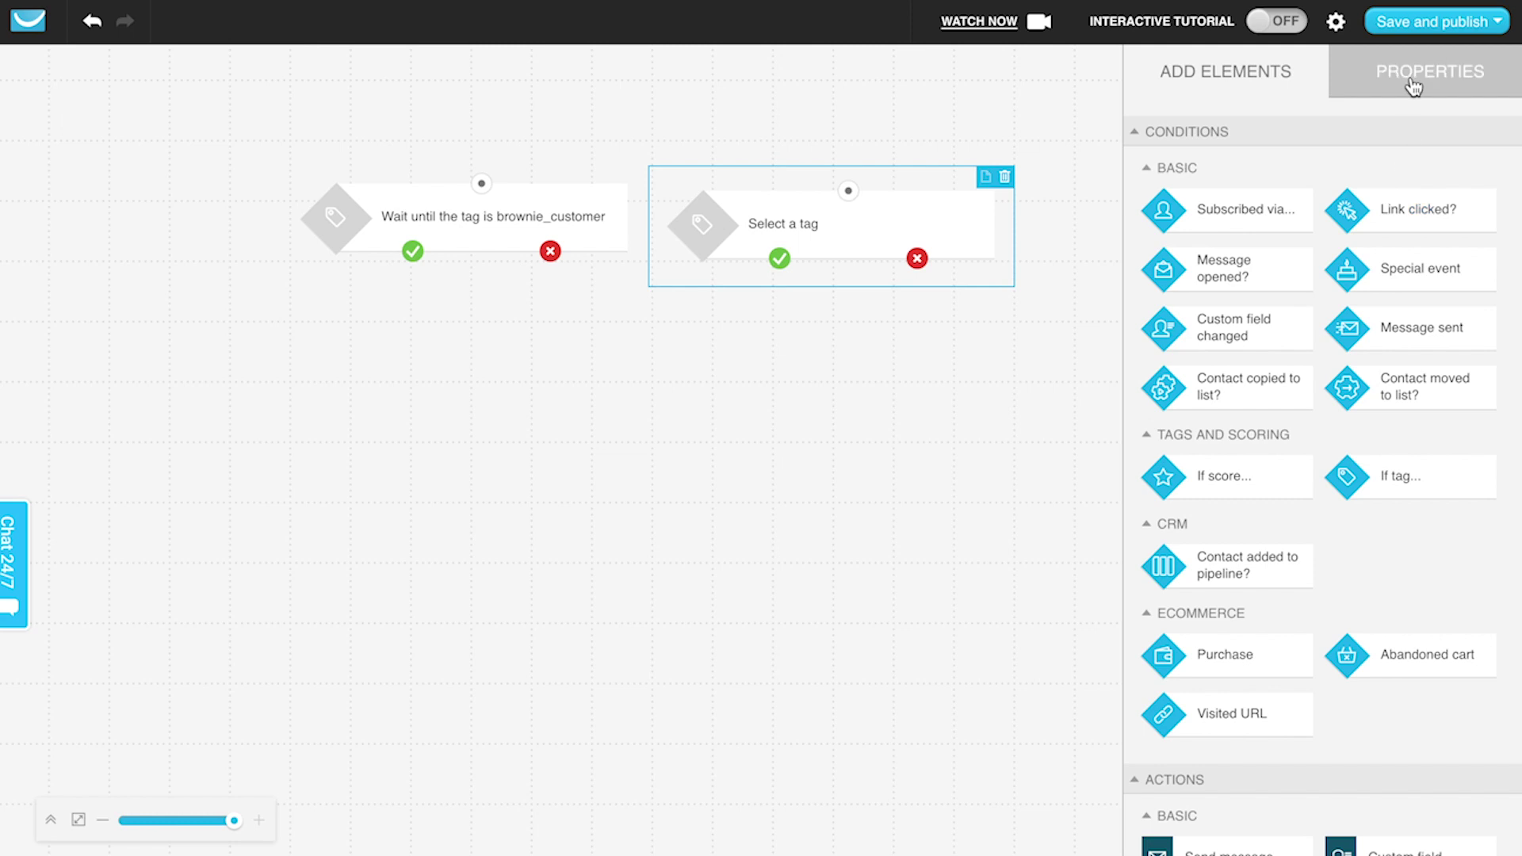
click(1379, 82)
click(1221, 238)
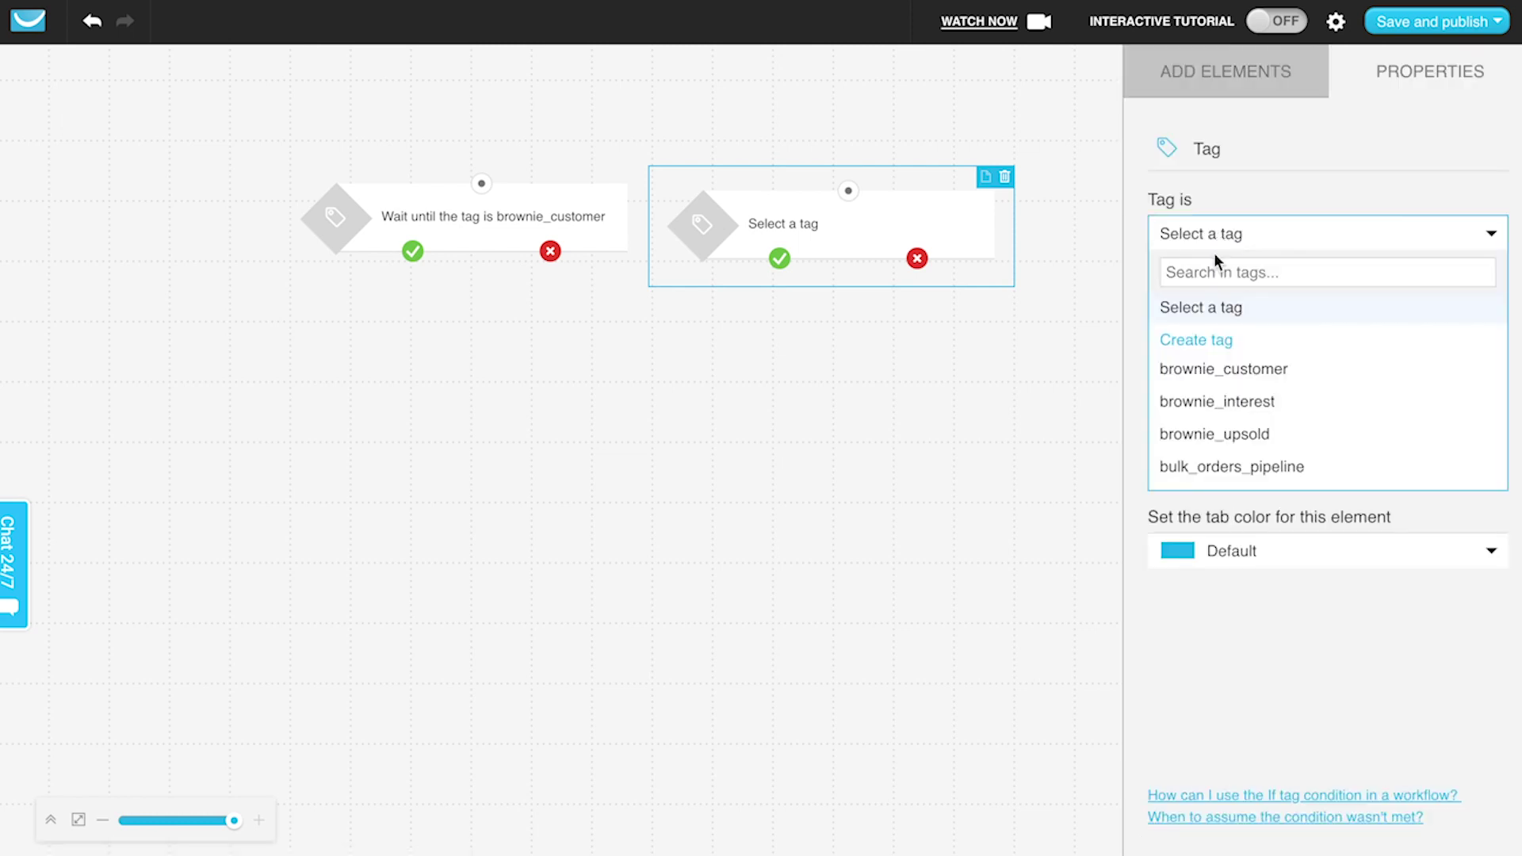
click(1217, 405)
click(859, 391)
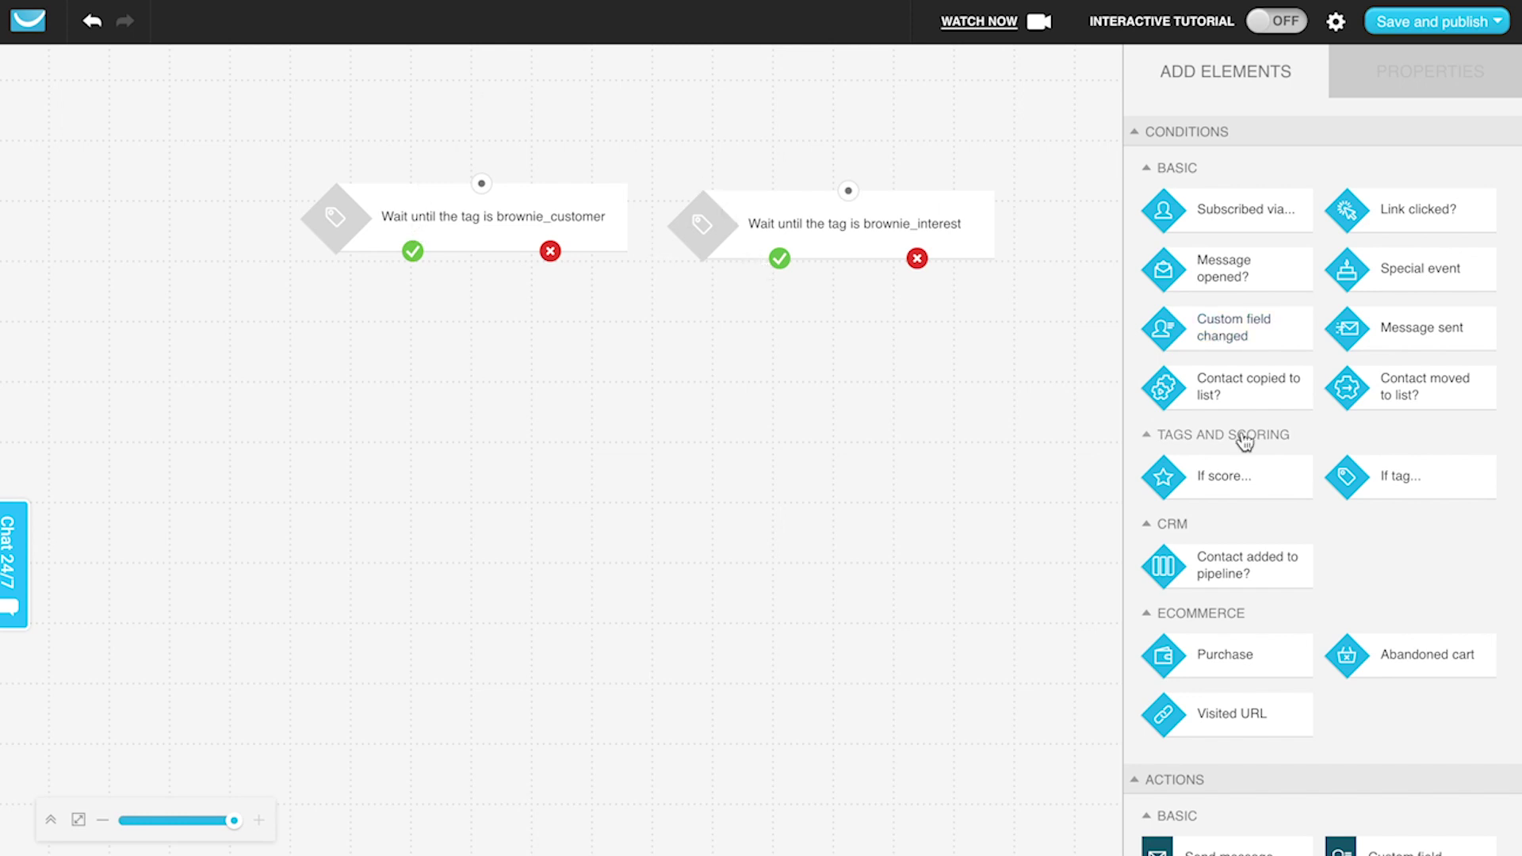
Add a Send message action and connect both tag conditions' yes outputs to it.
scroll(1352, 537, down, 3)
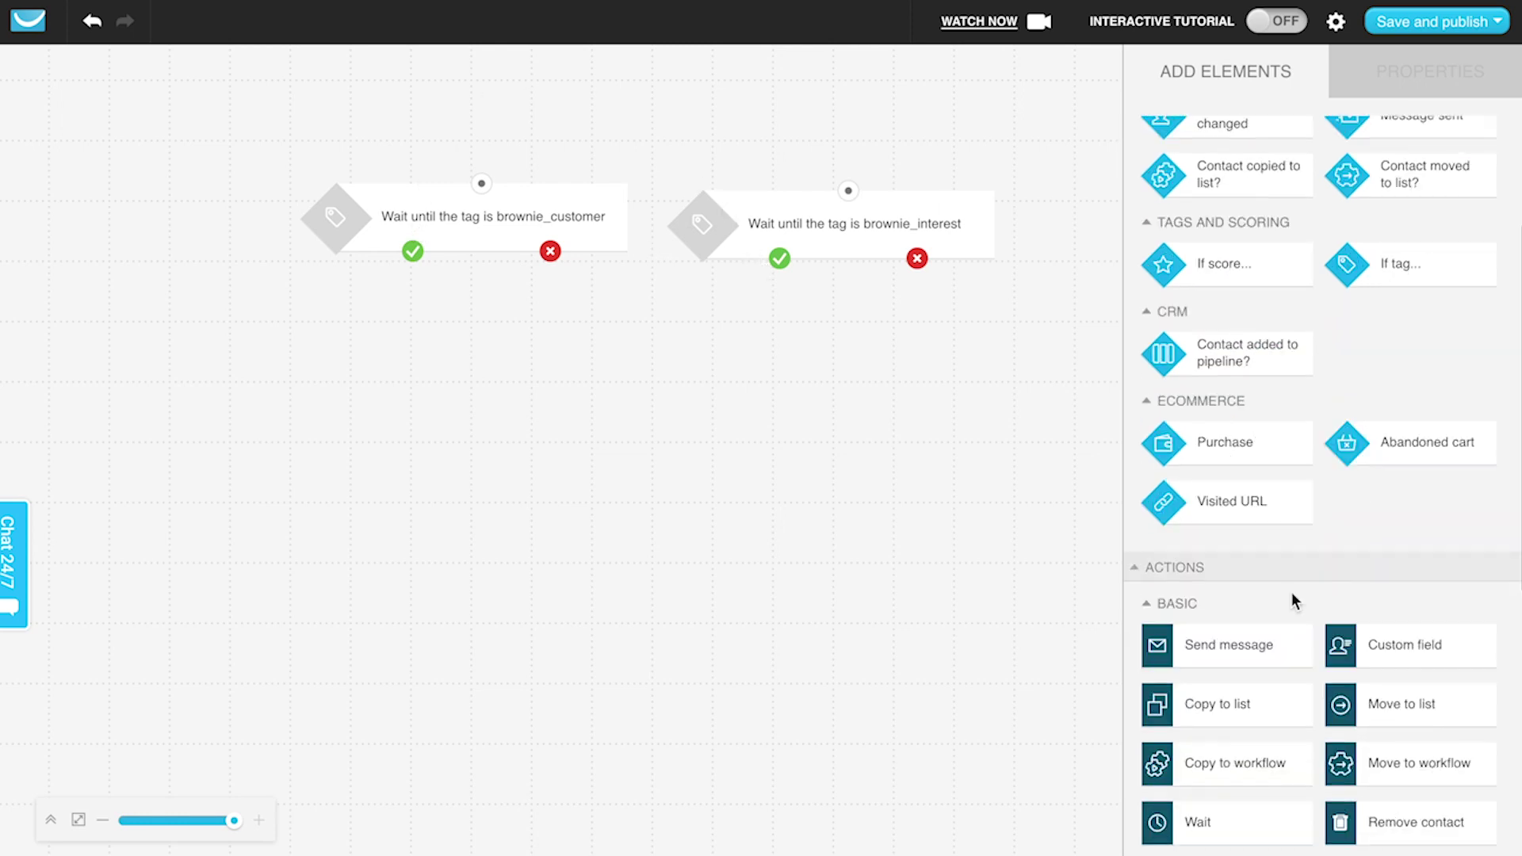
drag(1274, 650, 759, 310)
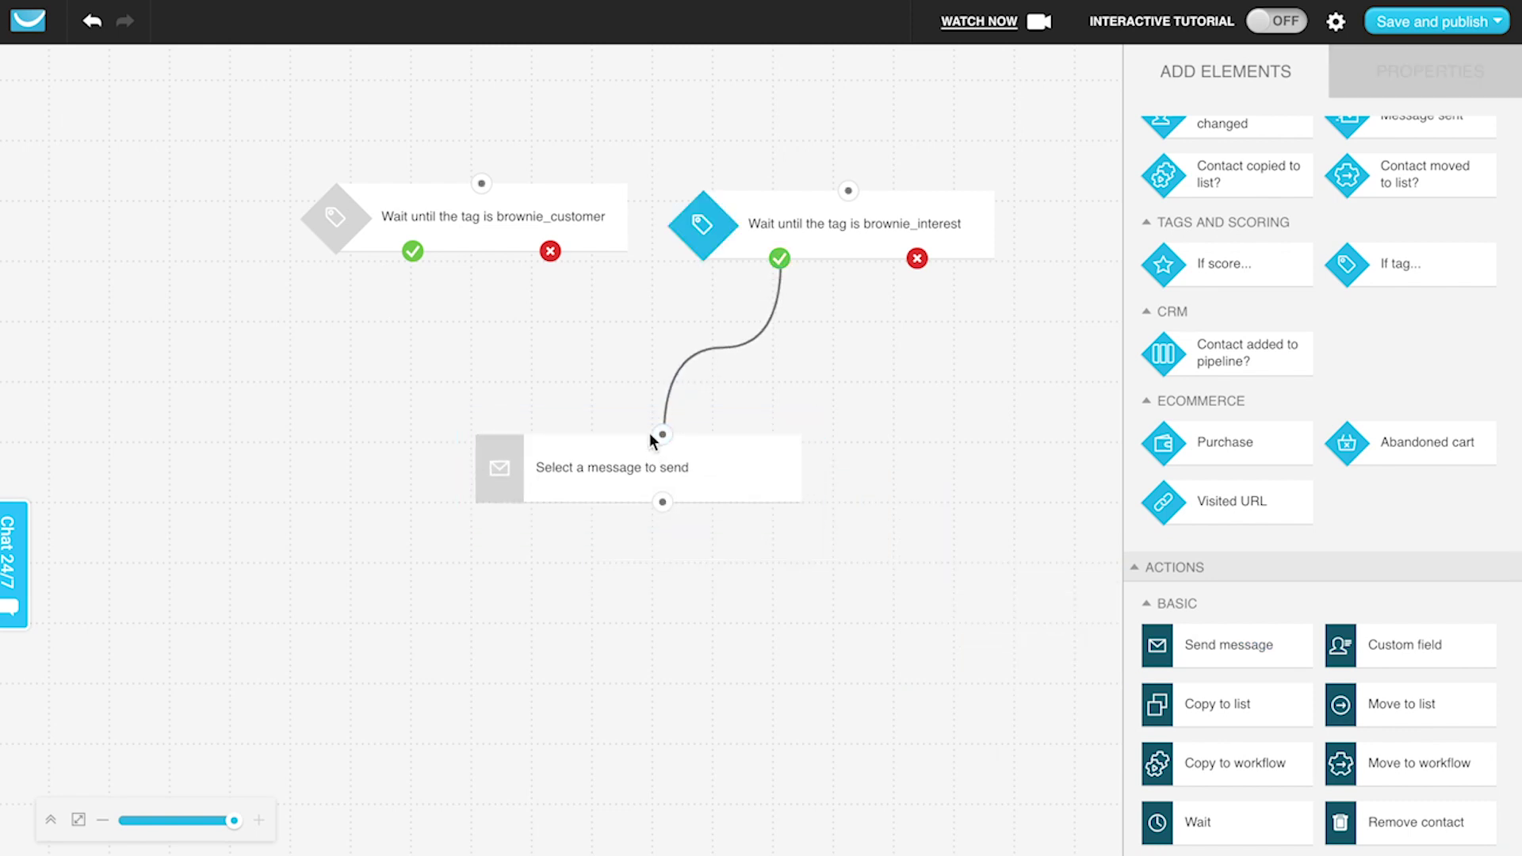
drag(662, 435, 413, 252)
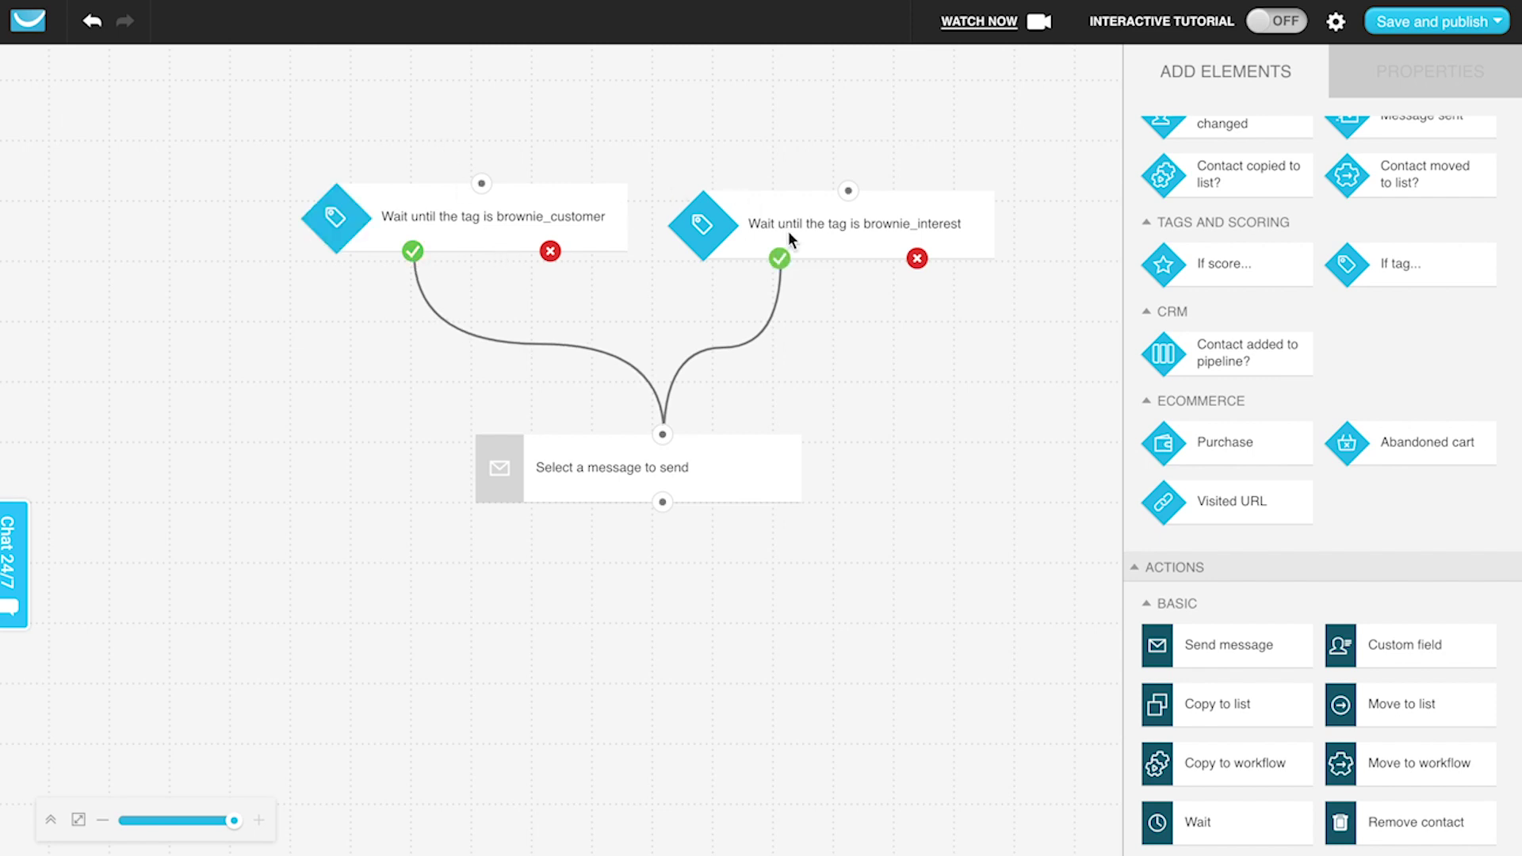
click(725, 473)
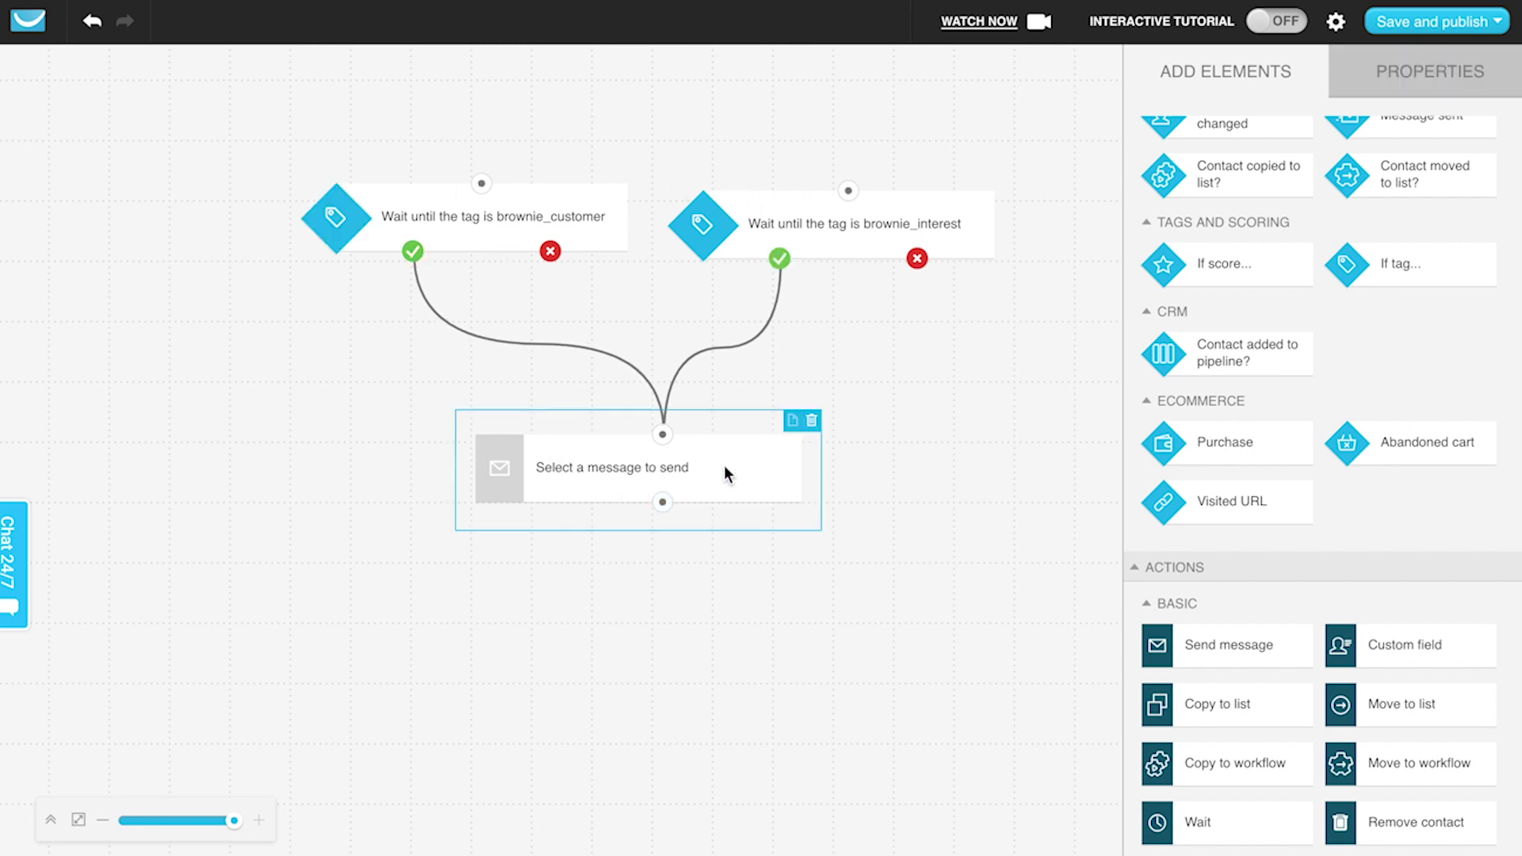
Delete Send message and brownie_customer, then make brownie_interest include already-tagged contacts.
click(811, 421)
click(622, 189)
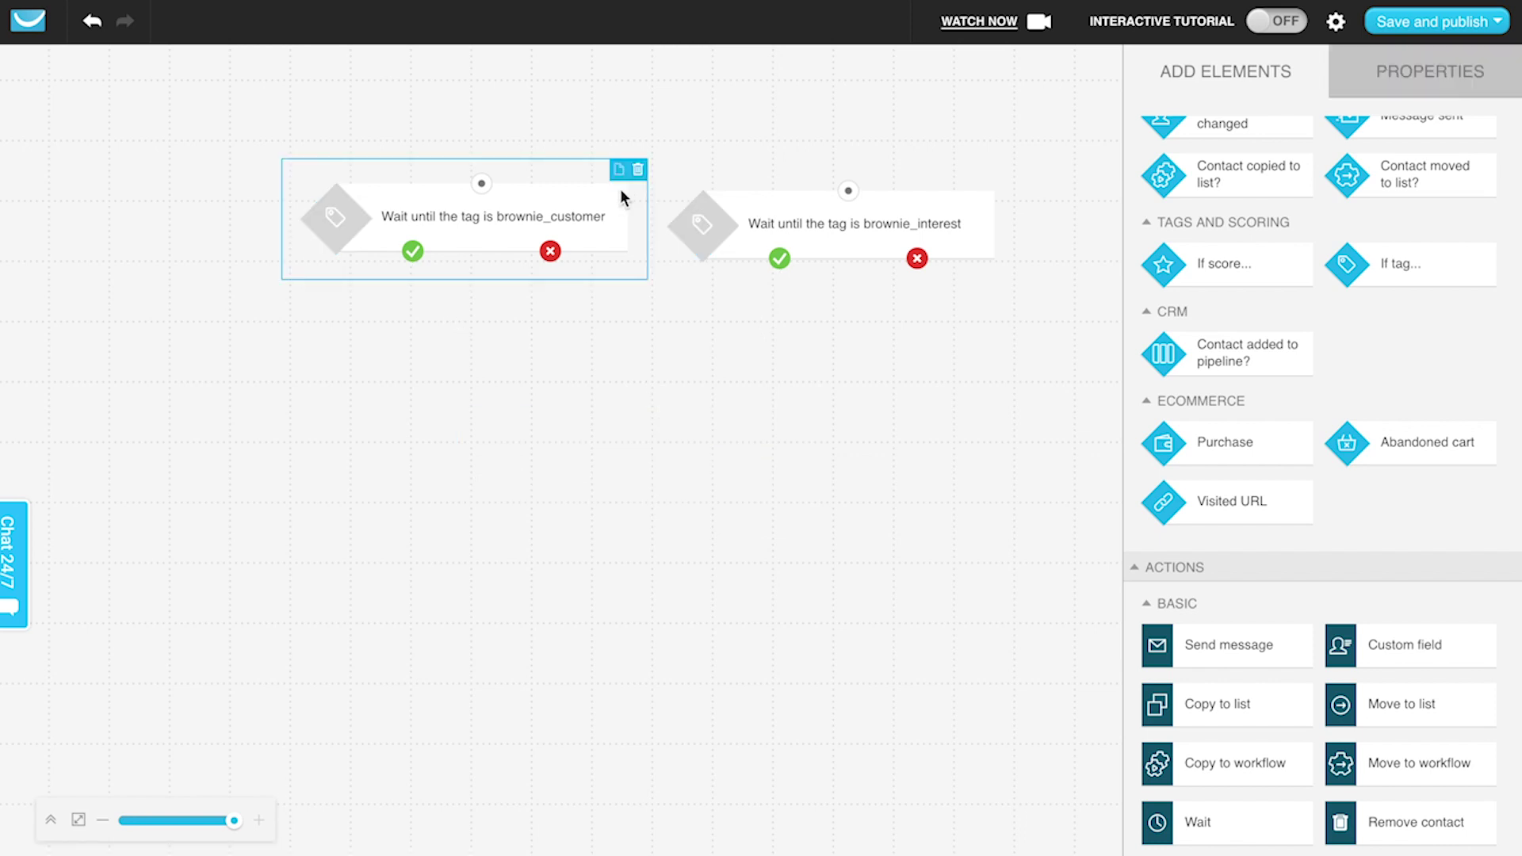
click(637, 171)
click(737, 212)
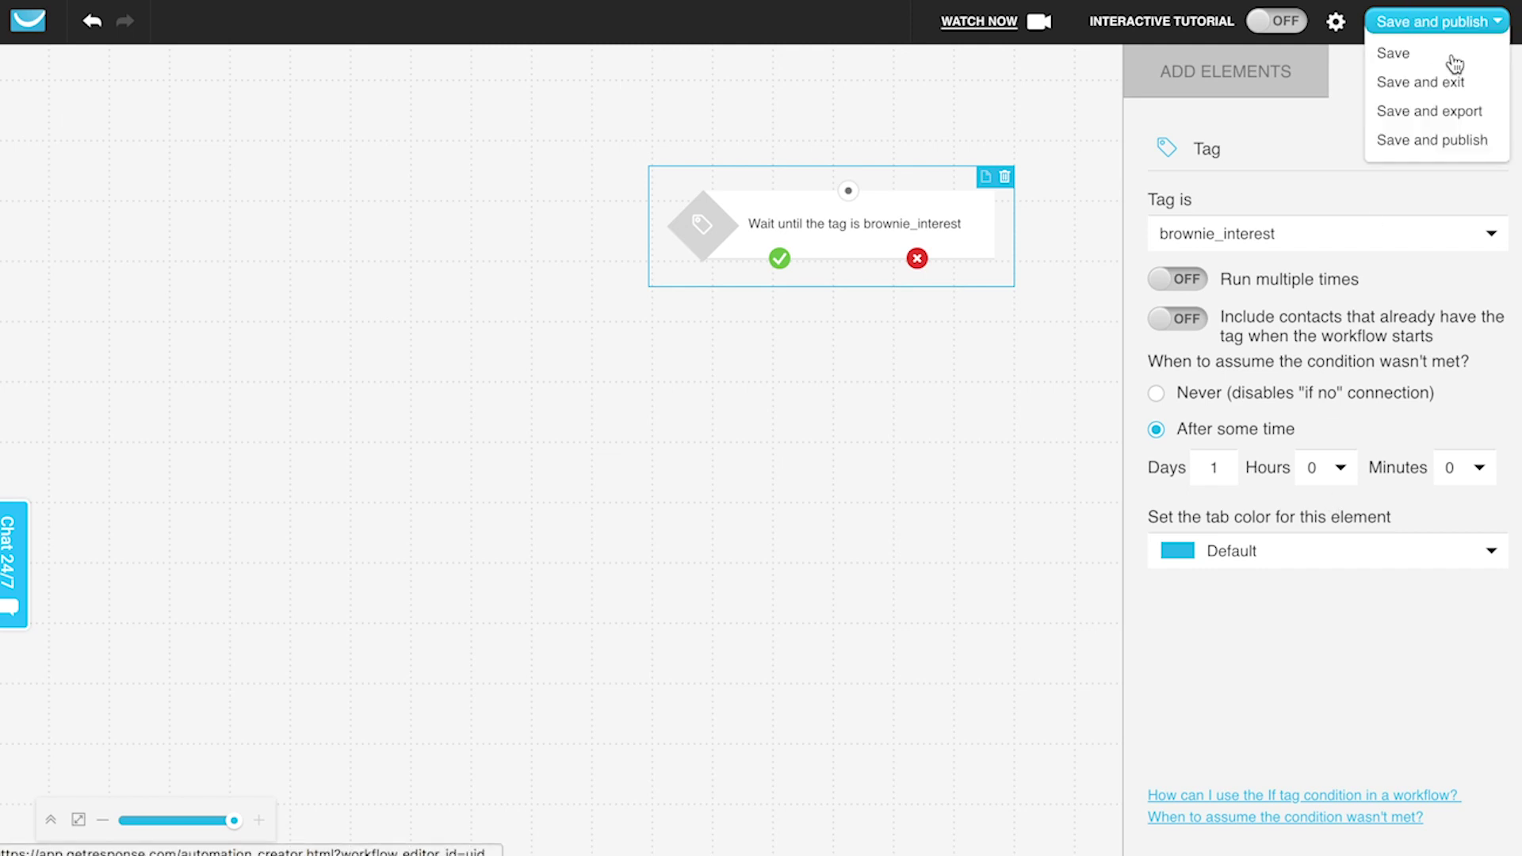
click(1191, 318)
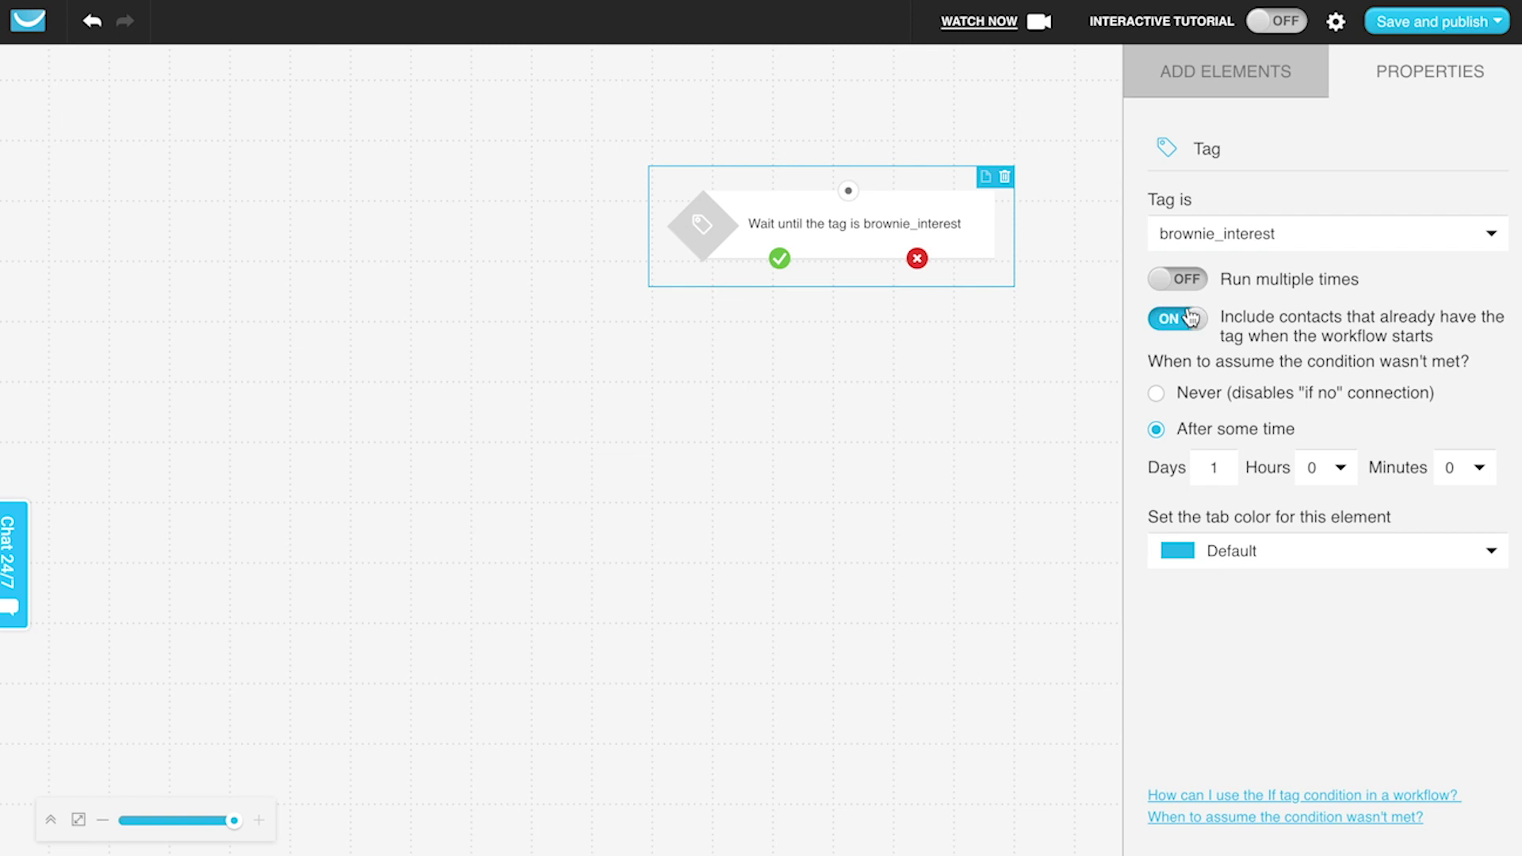